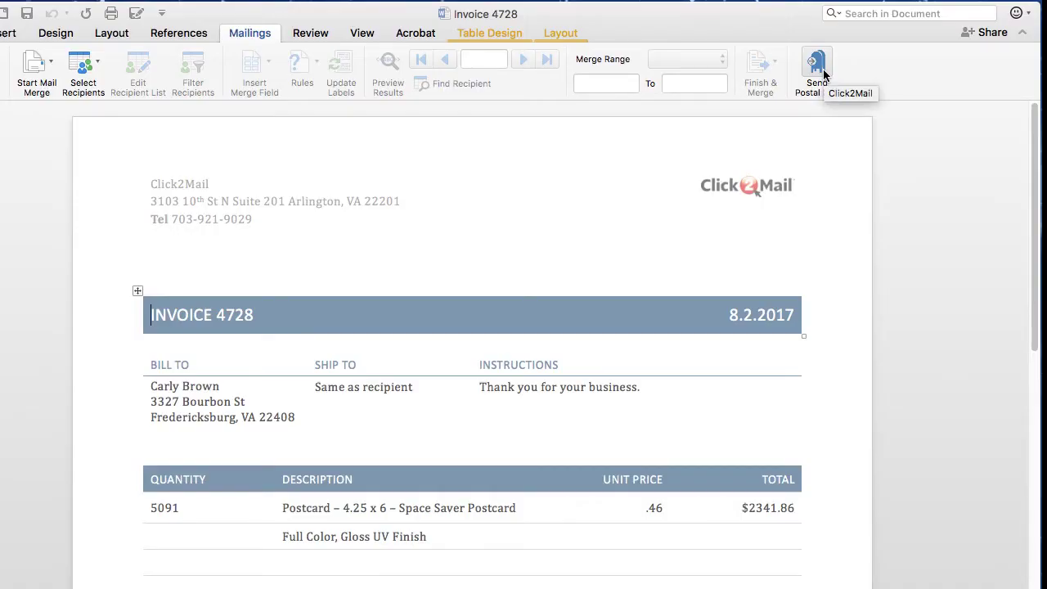
Launch the Click2Mail add-in from Mailings and log in with the account password
click(820, 72)
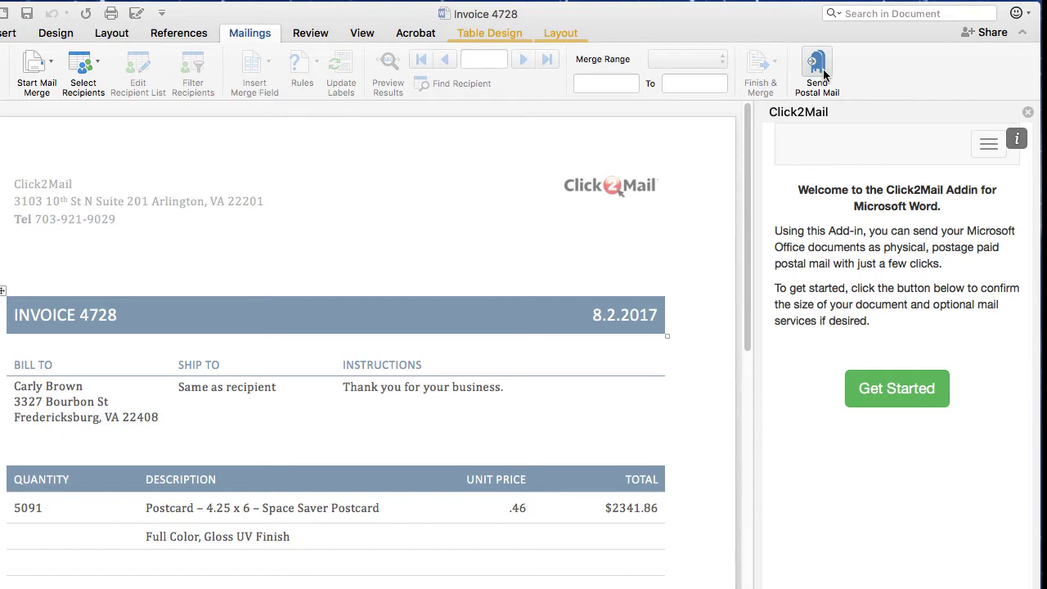
click(987, 144)
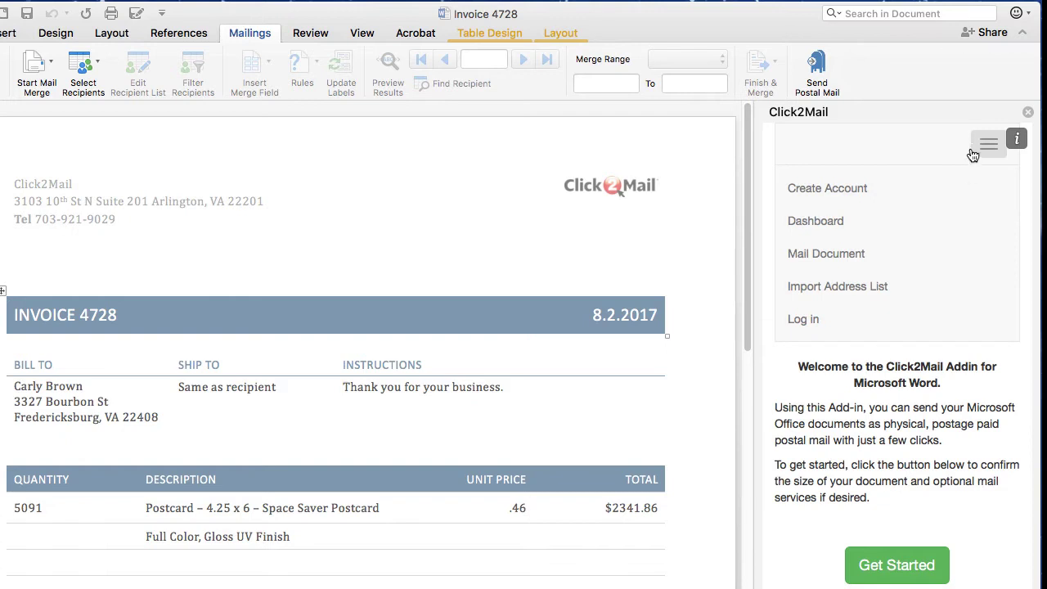
click(951, 326)
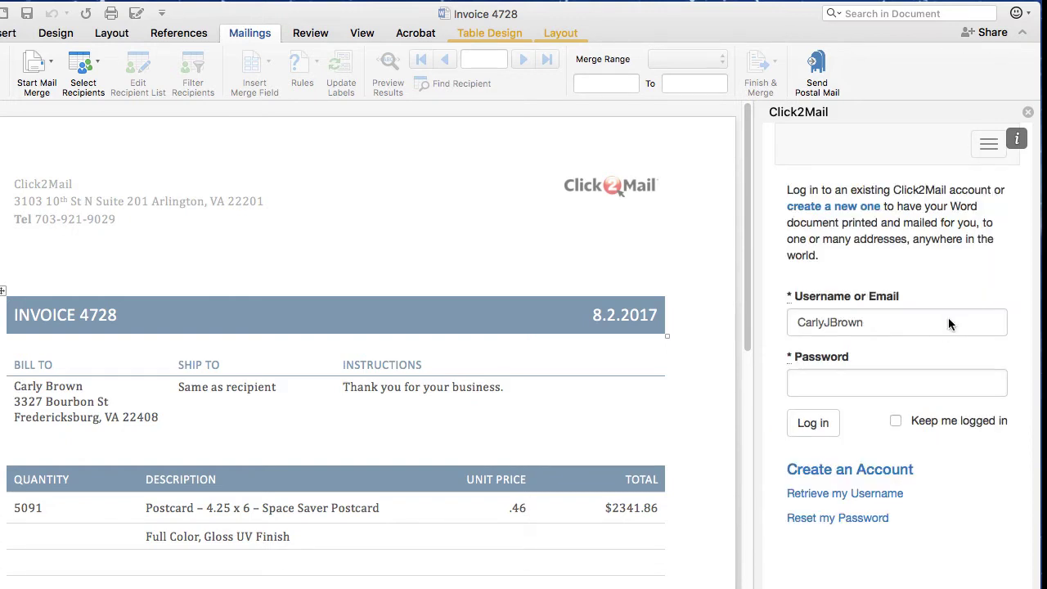
click(936, 388)
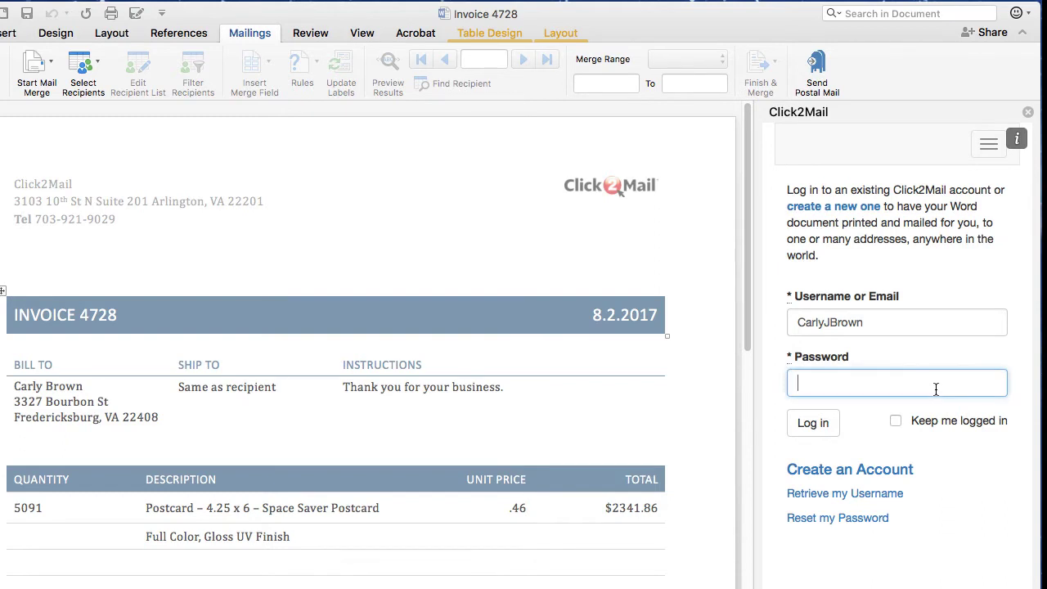
text(•••••••••)
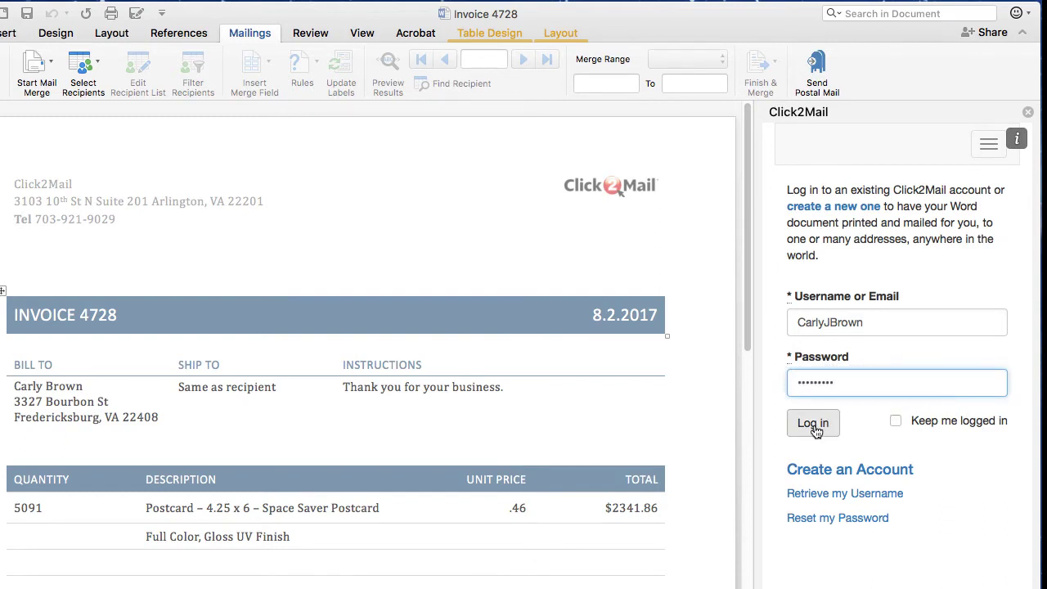
click(814, 427)
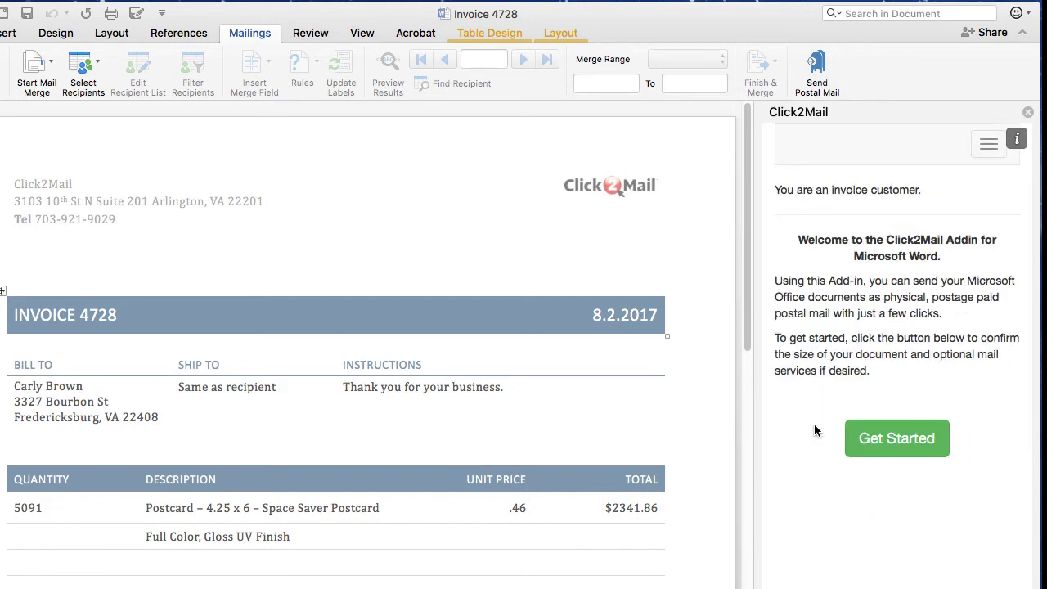
Start the mailing, keep US Letter size, and attach the current invoice document
click(894, 443)
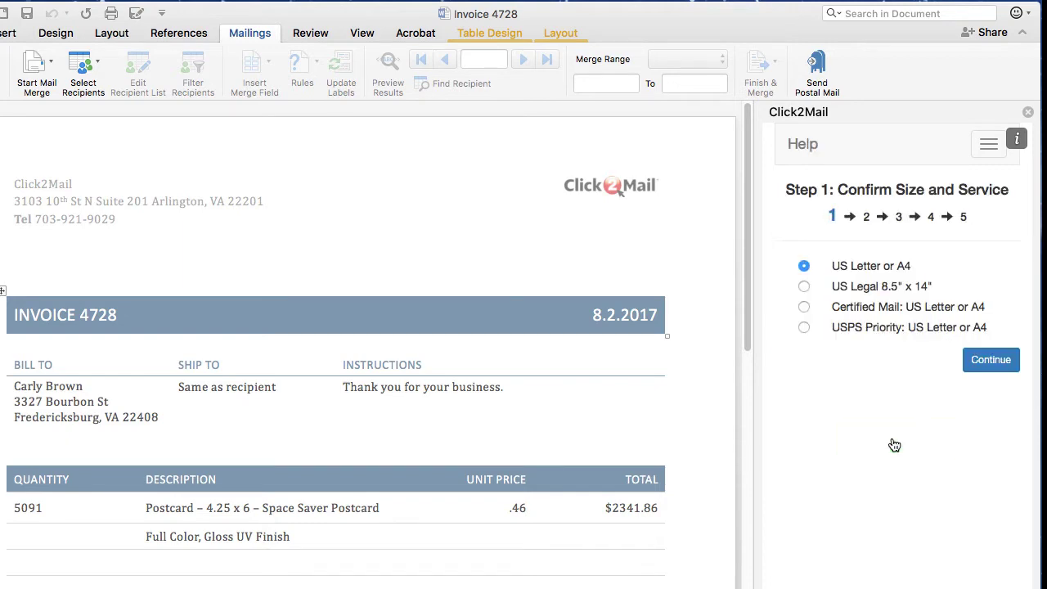
click(973, 364)
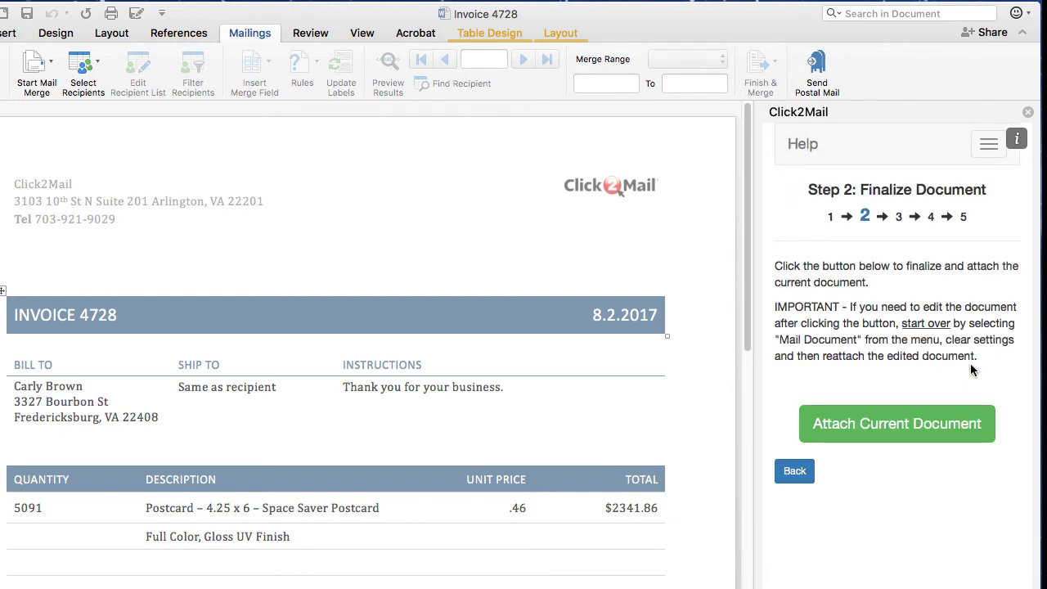
click(963, 427)
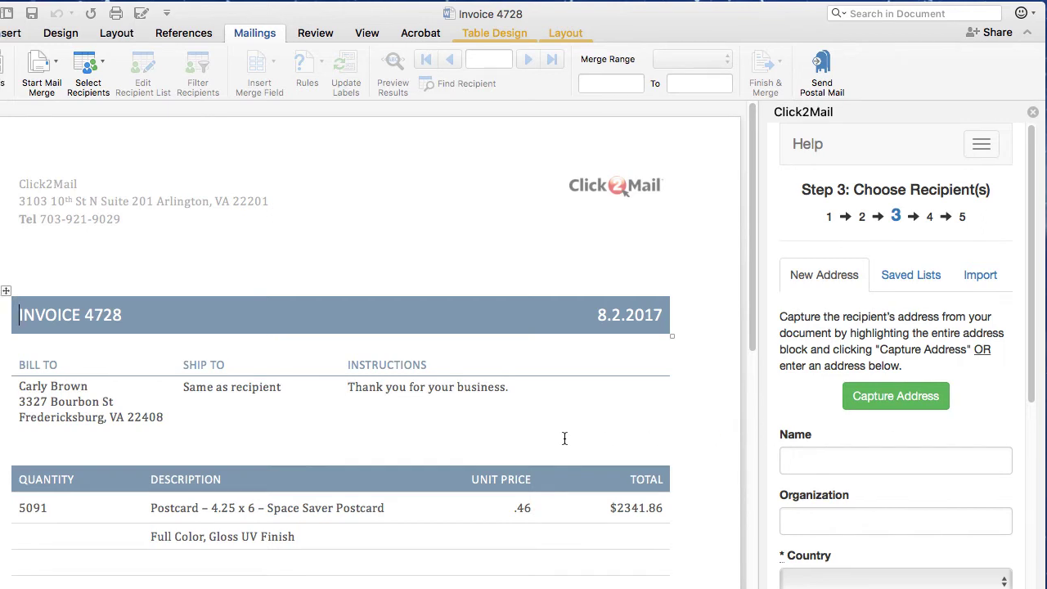
Highlight the invoice's Bill To address, capture it as recipient, and proceed once verified mailable
click(15, 384)
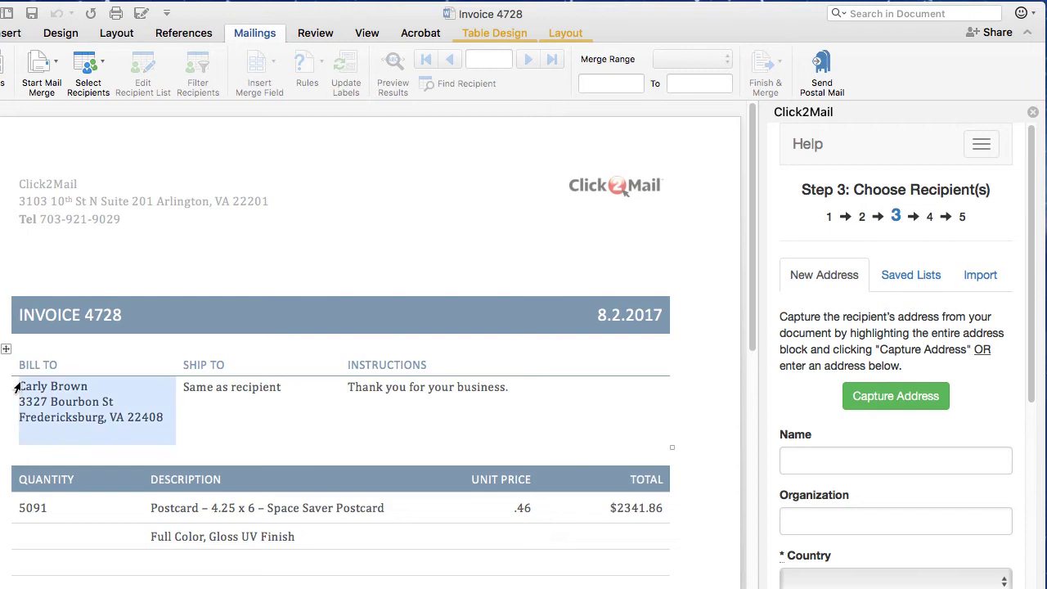
click(18, 387)
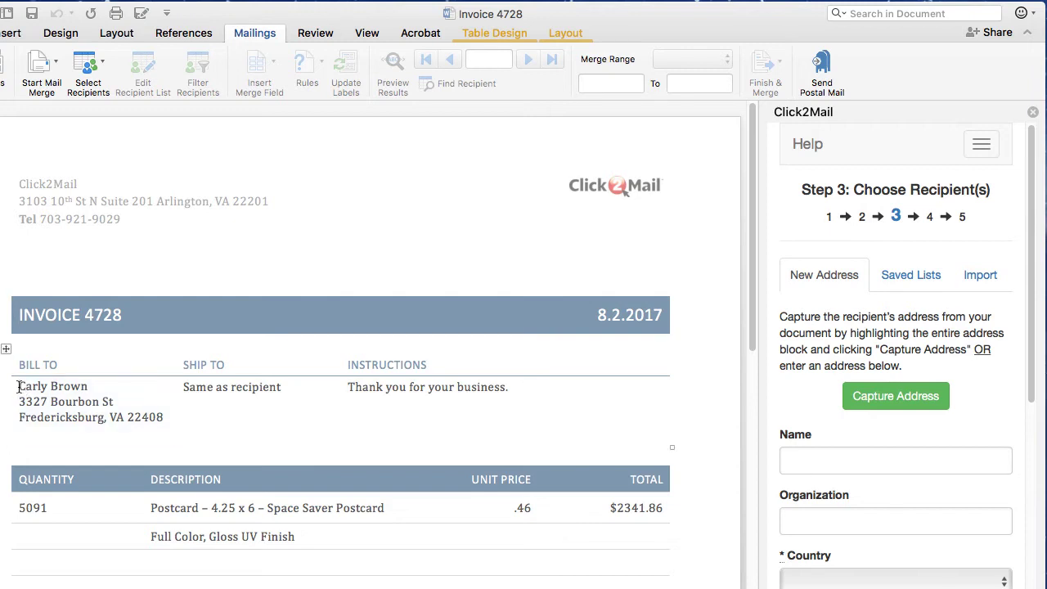
drag(18, 386, 159, 413)
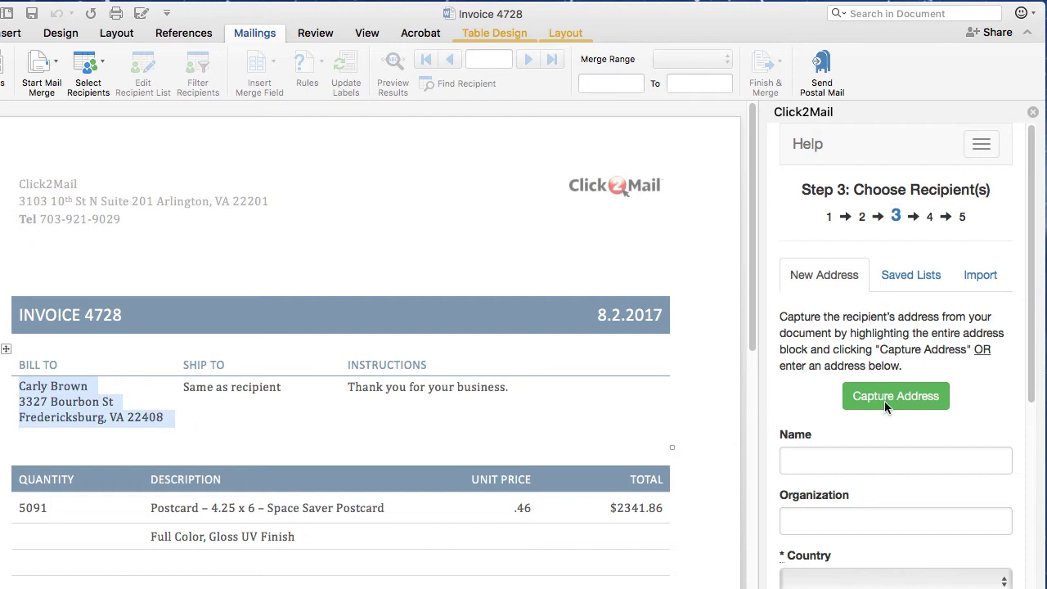
click(914, 401)
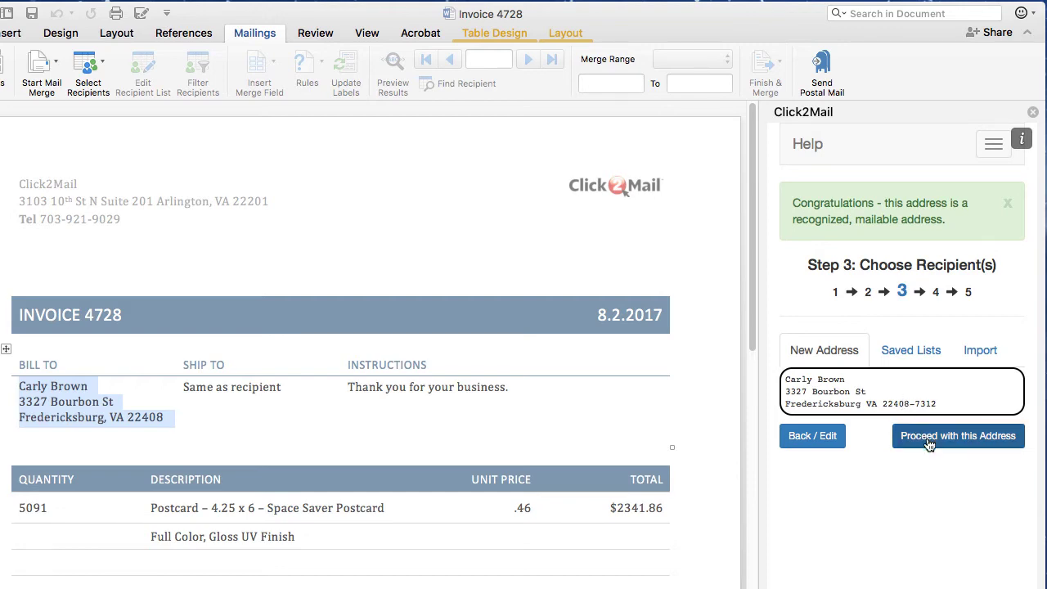
click(929, 444)
Enter the recipient's name, organization Click2Mail and office address, then create and proceed with it
click(822, 457)
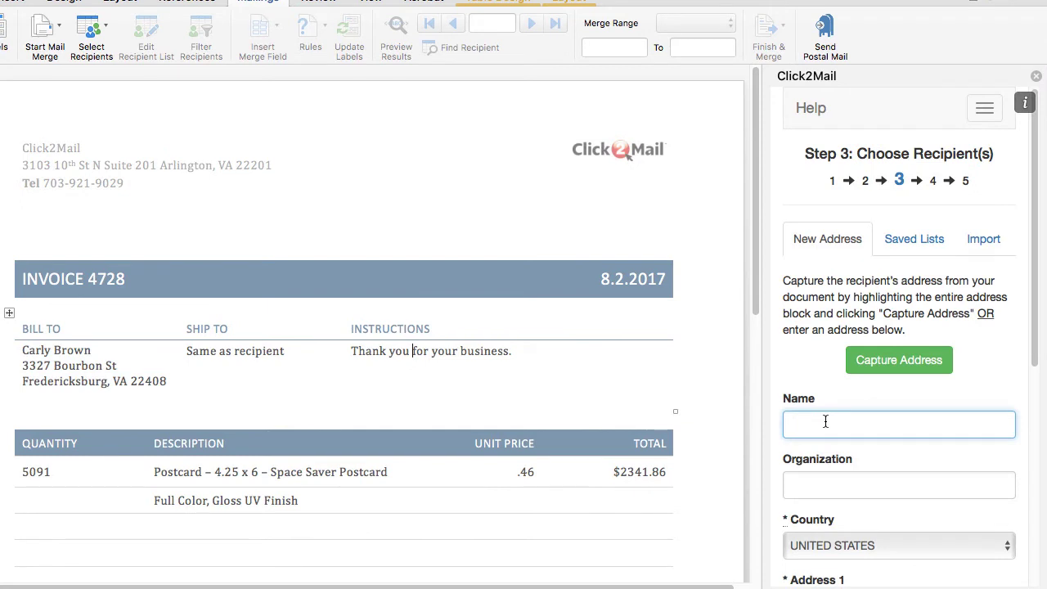
key(Tab)
text(Click2M)
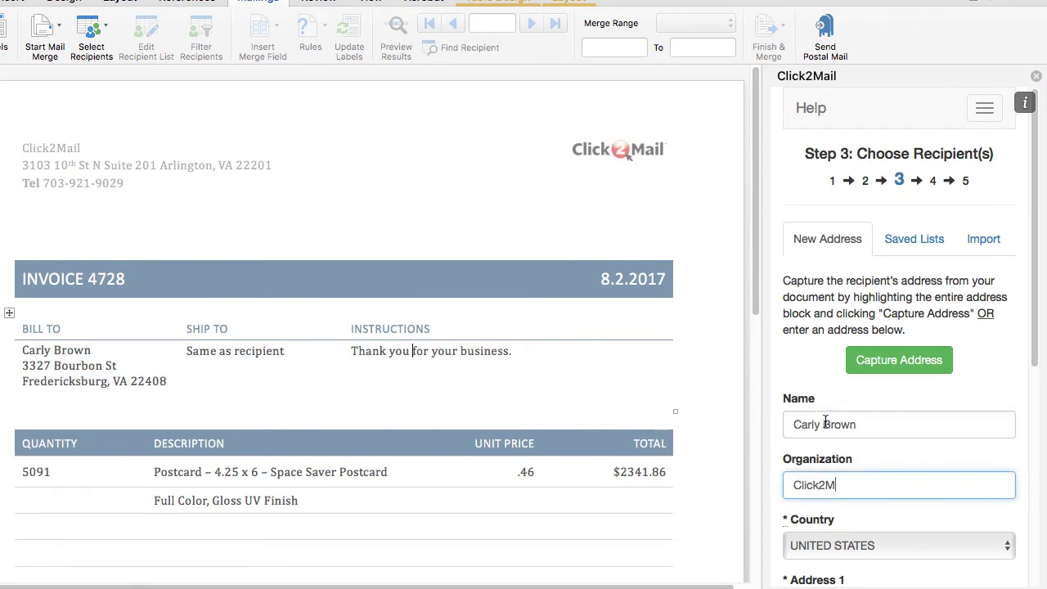
text(ail)
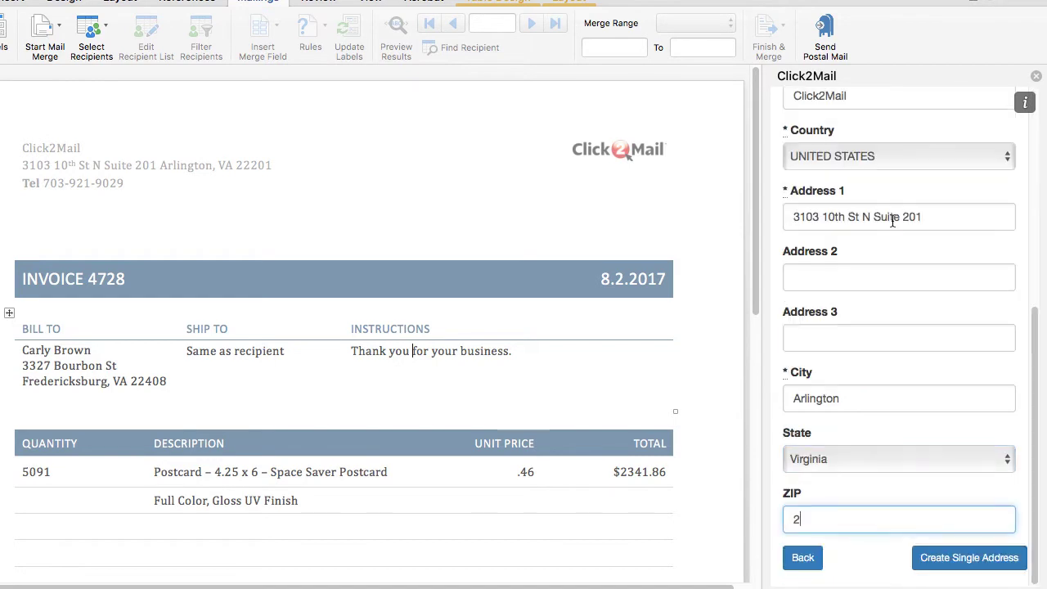
text(22201)
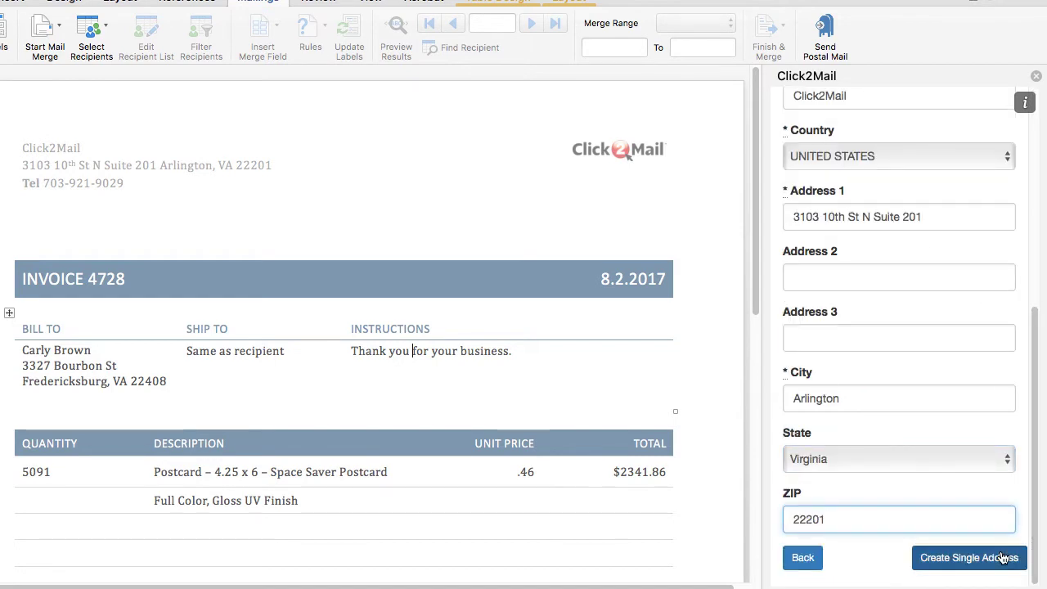
click(1004, 558)
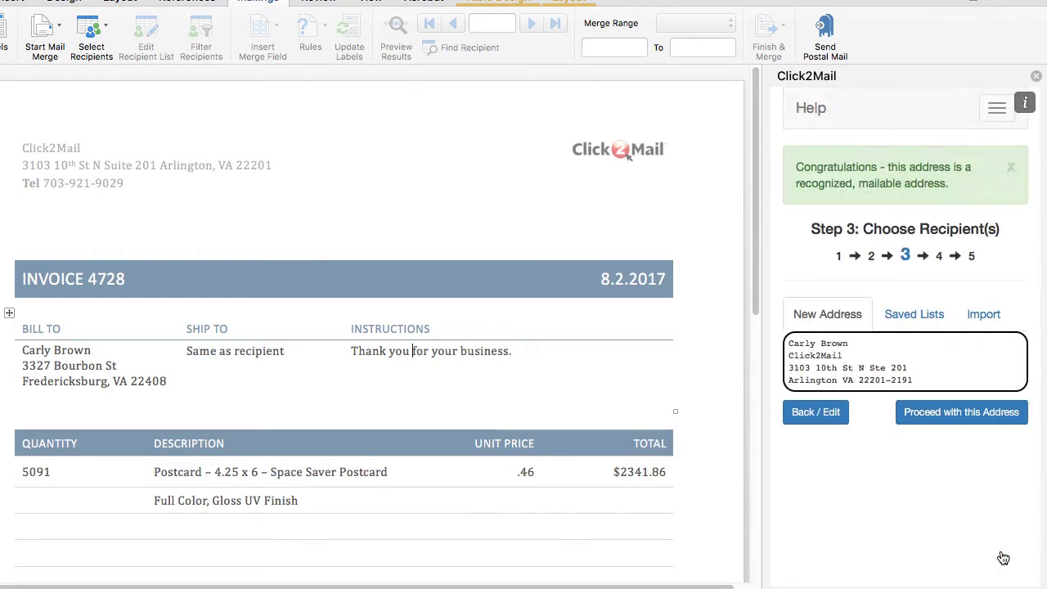
click(956, 416)
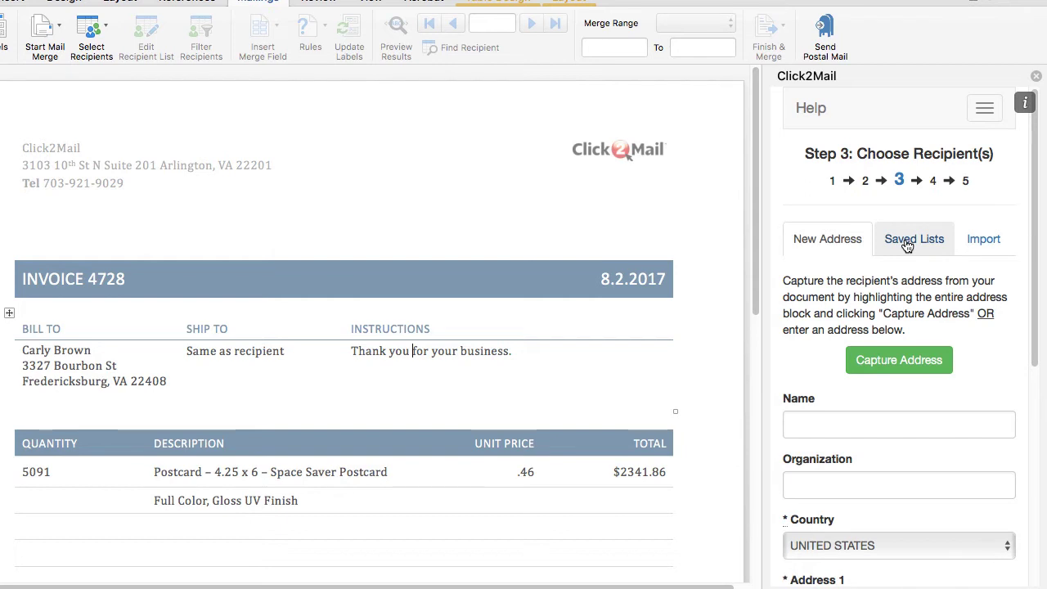
Show the Saved Lists, pick the second saved address list, and continue
click(907, 247)
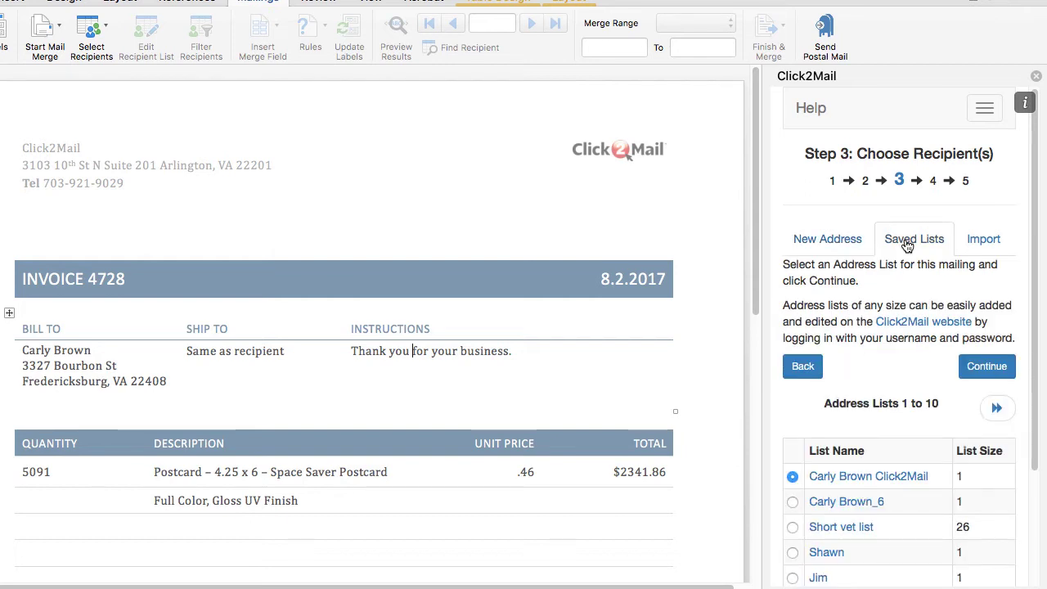
click(794, 502)
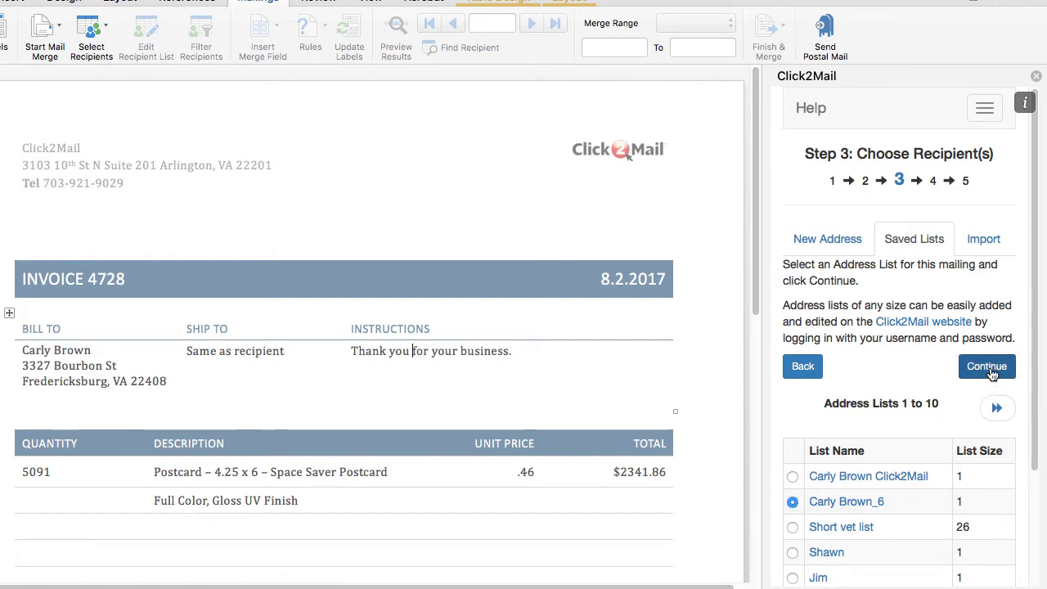
click(987, 367)
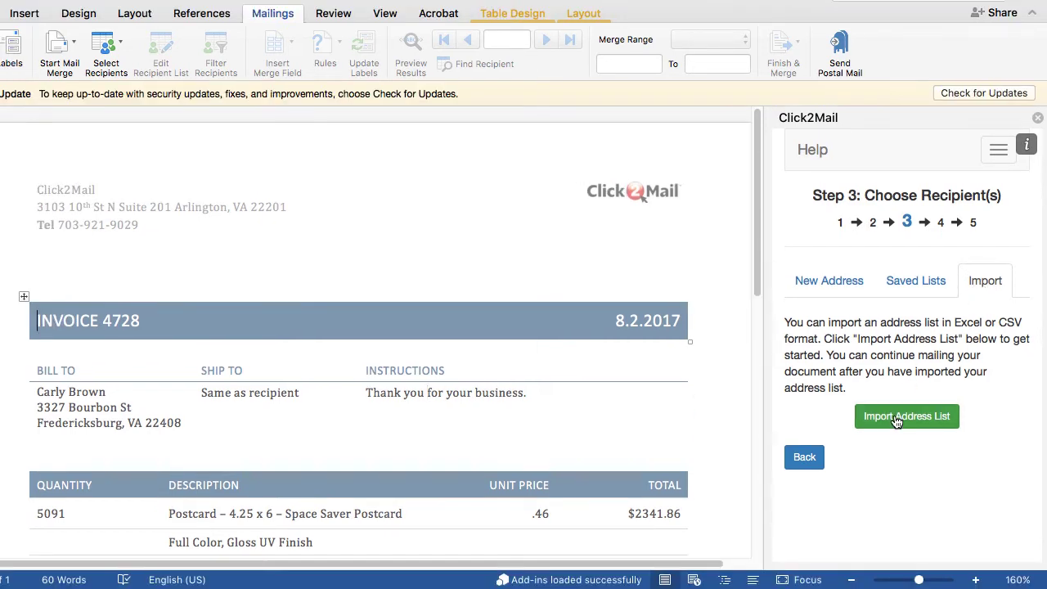
Import the ZZZ List spreadsheet as a new address list, pasting in the list name
click(898, 418)
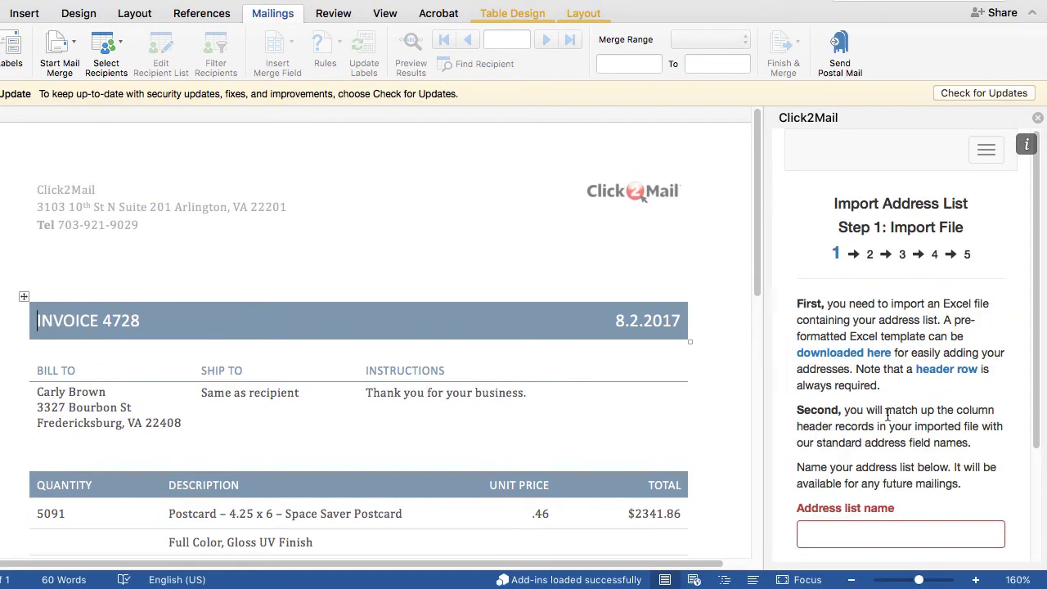
scroll(887, 415, down, 5)
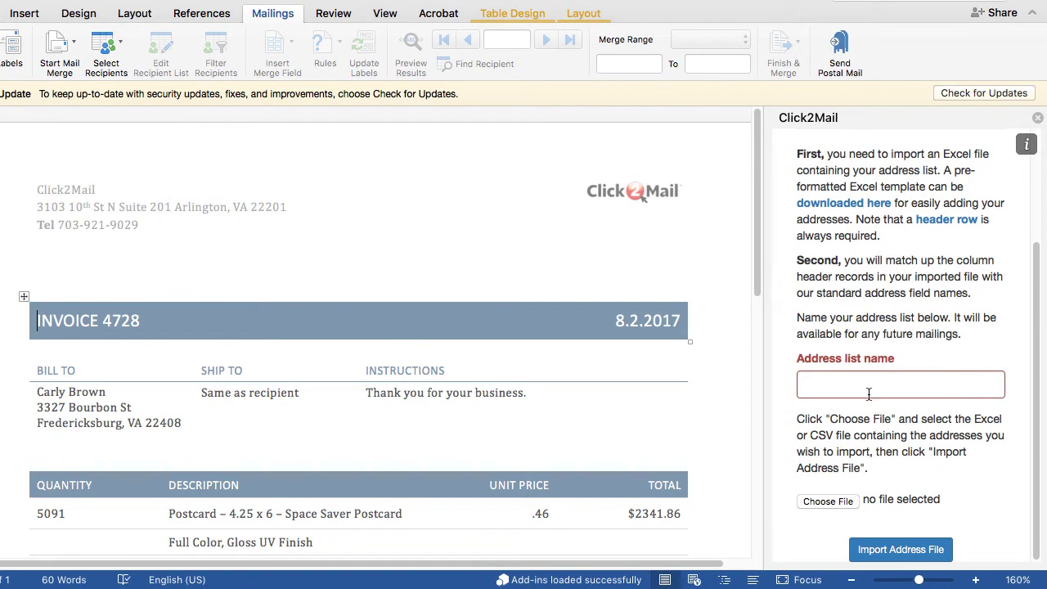
click(863, 389)
text(TestList with Unmailables)
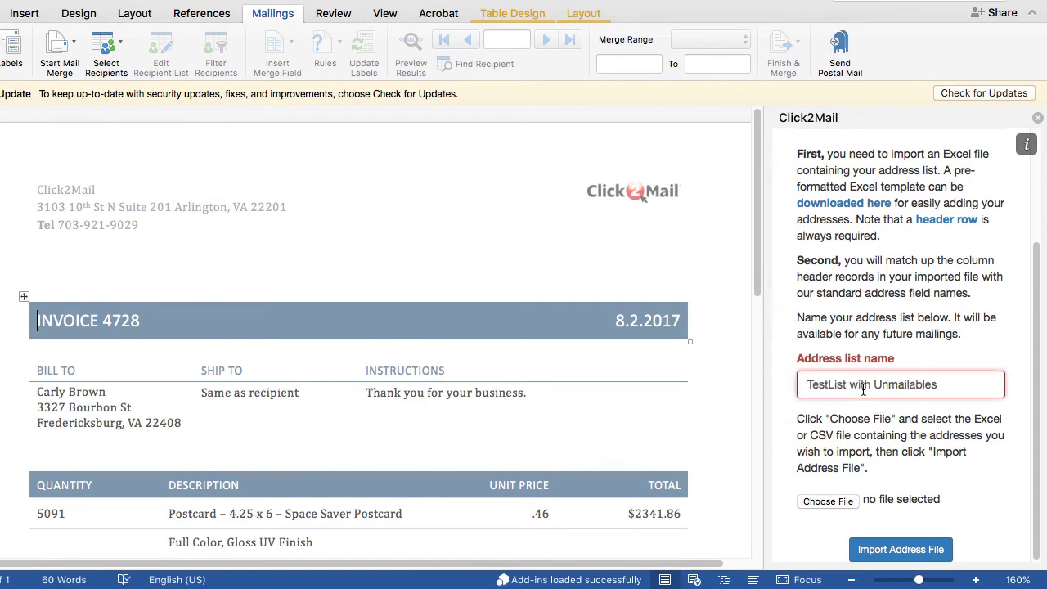
click(828, 503)
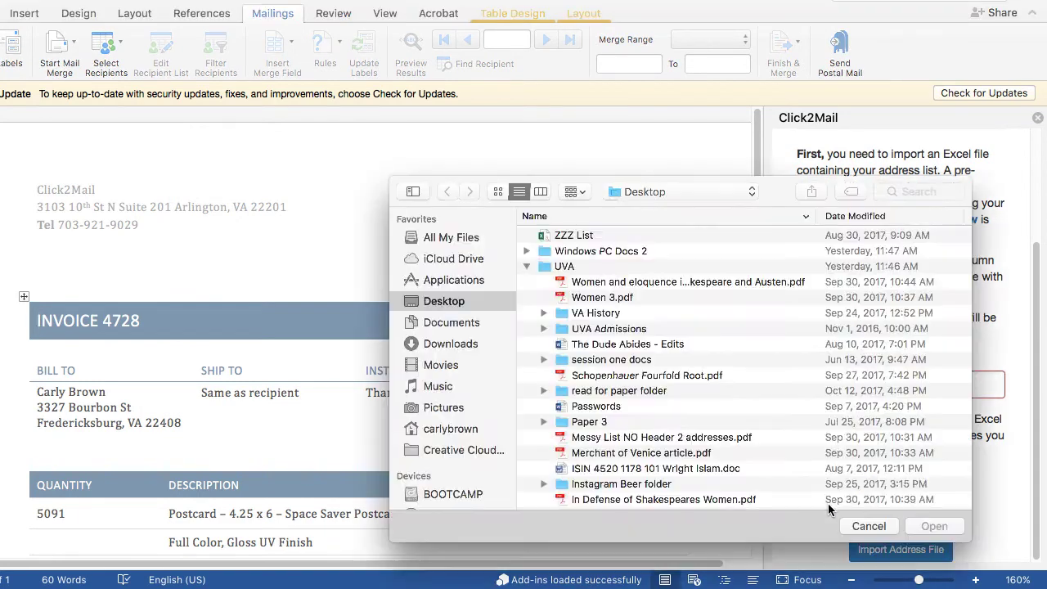
click(573, 235)
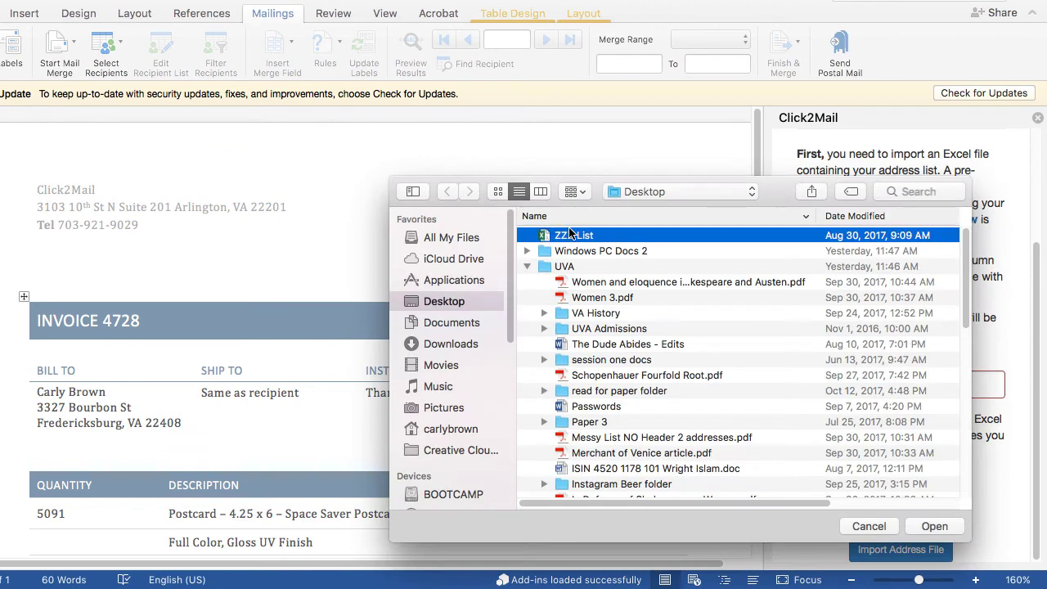
click(935, 526)
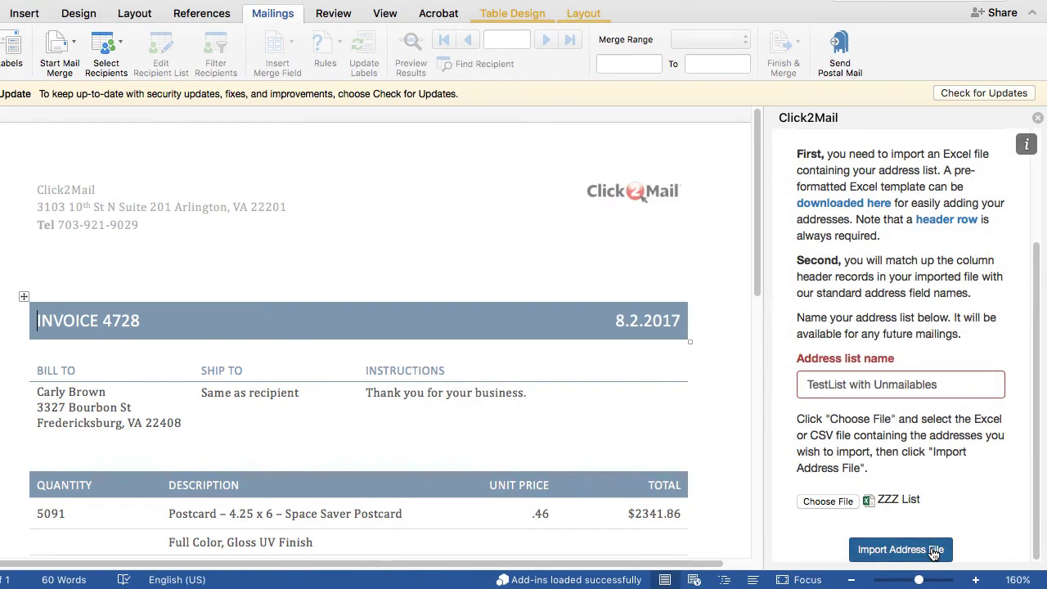
click(934, 551)
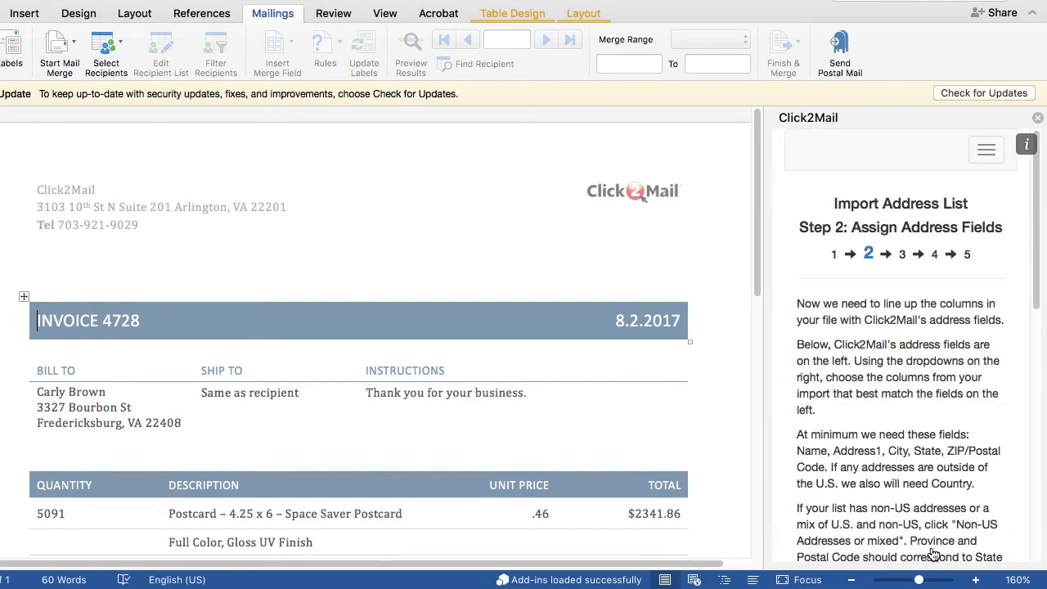
Map Name, Address1, City, State and ZIP to name, address1, city, state and postalcode columns
scroll(945, 499, down, 10)
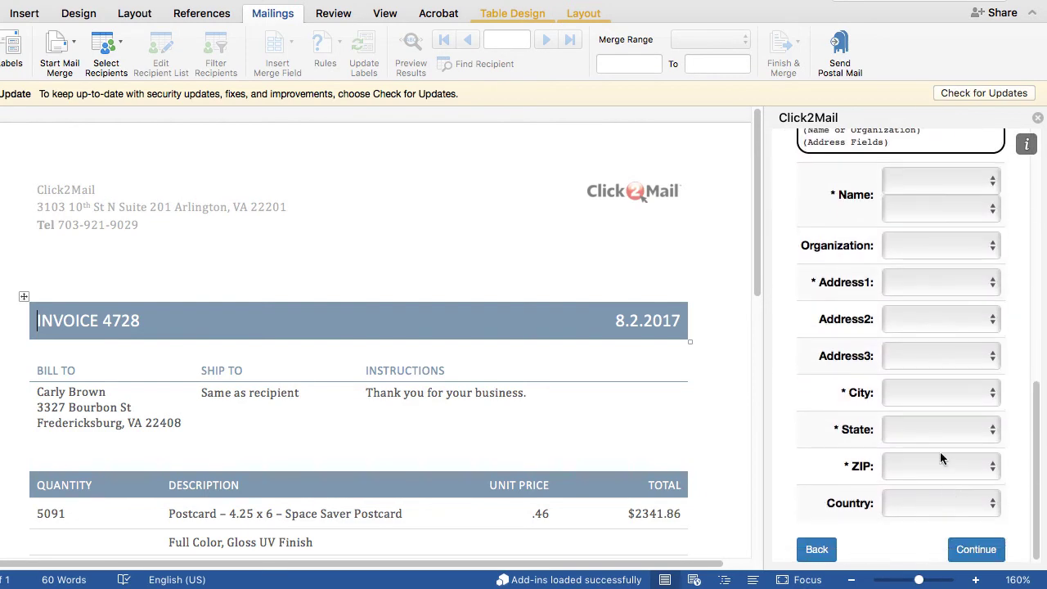
click(924, 186)
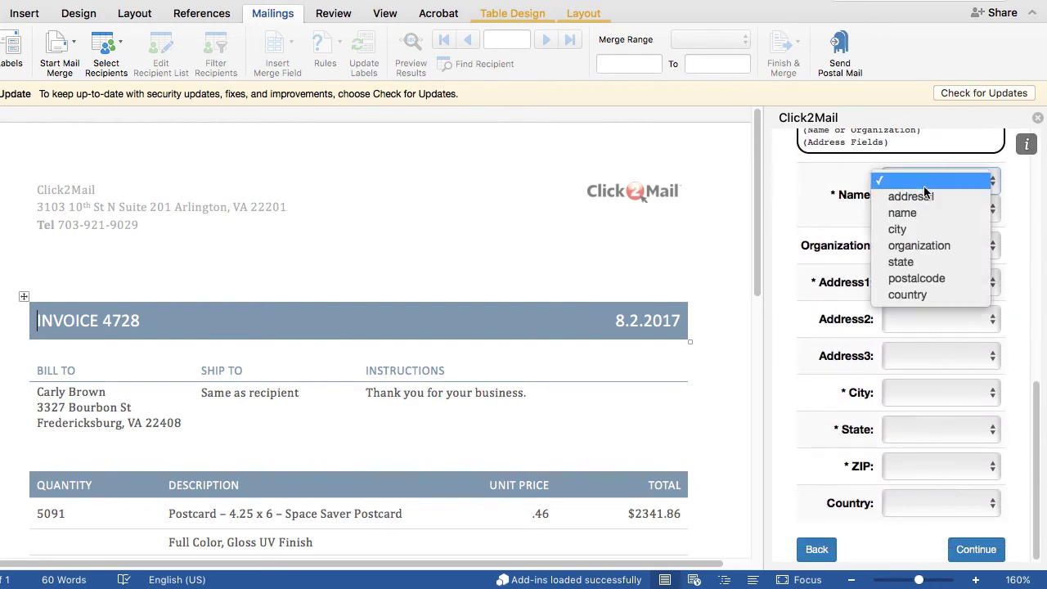
click(923, 214)
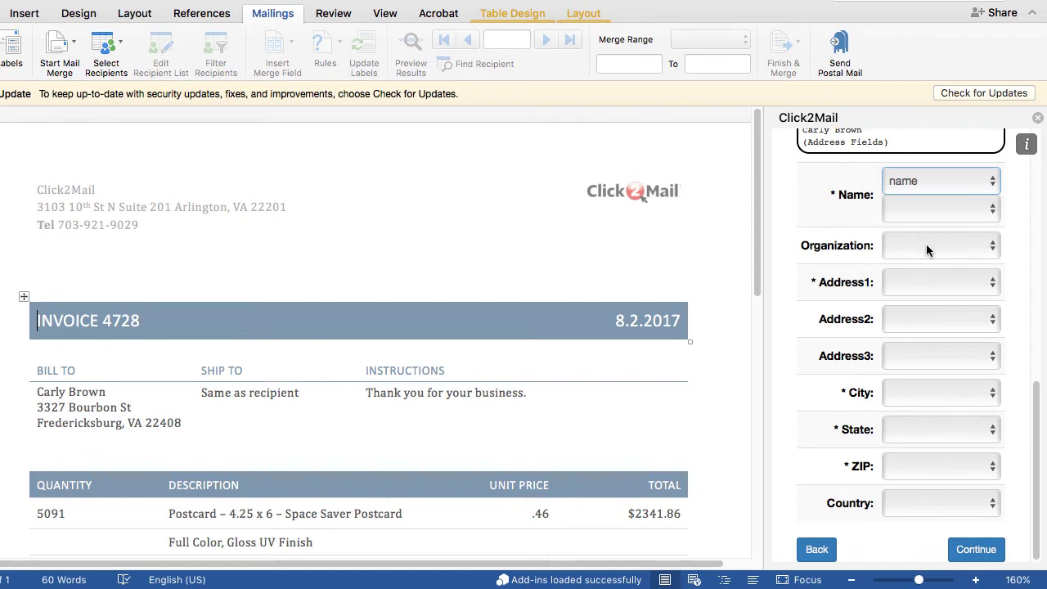
click(932, 289)
click(934, 301)
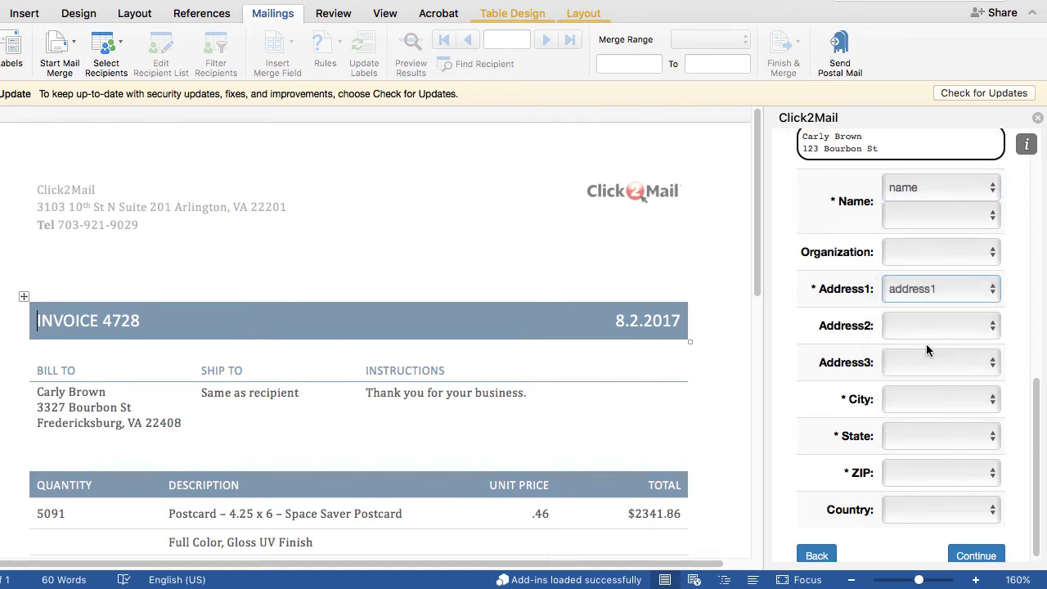
click(926, 398)
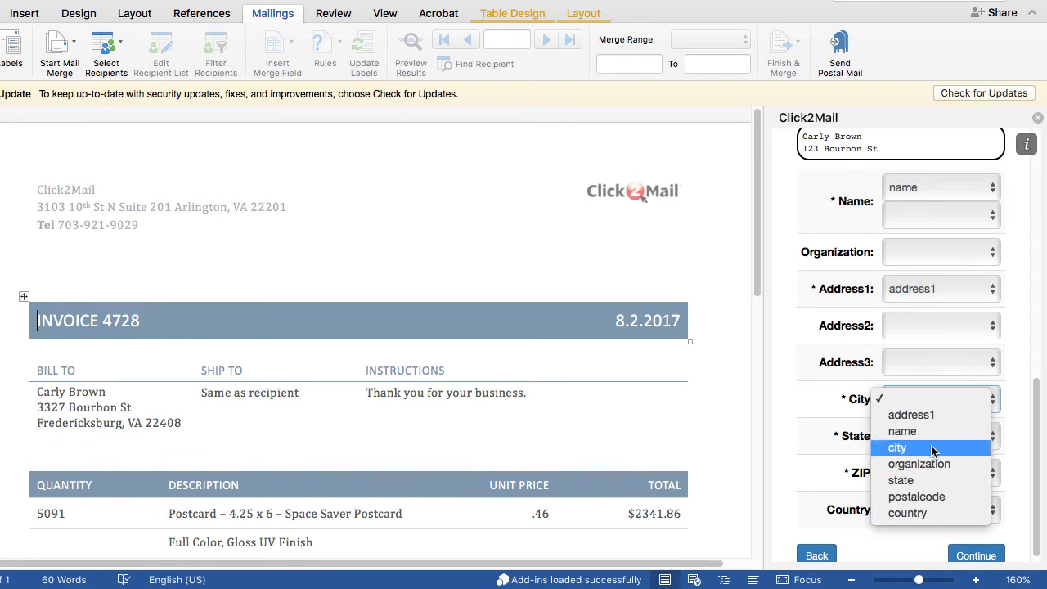
click(933, 448)
click(931, 458)
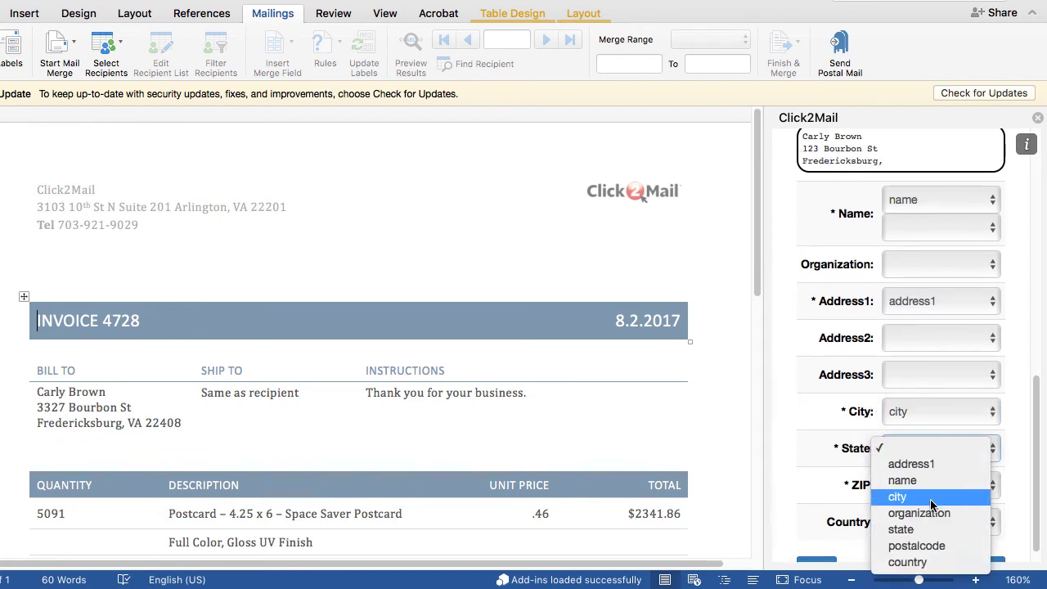
click(931, 529)
click(917, 491)
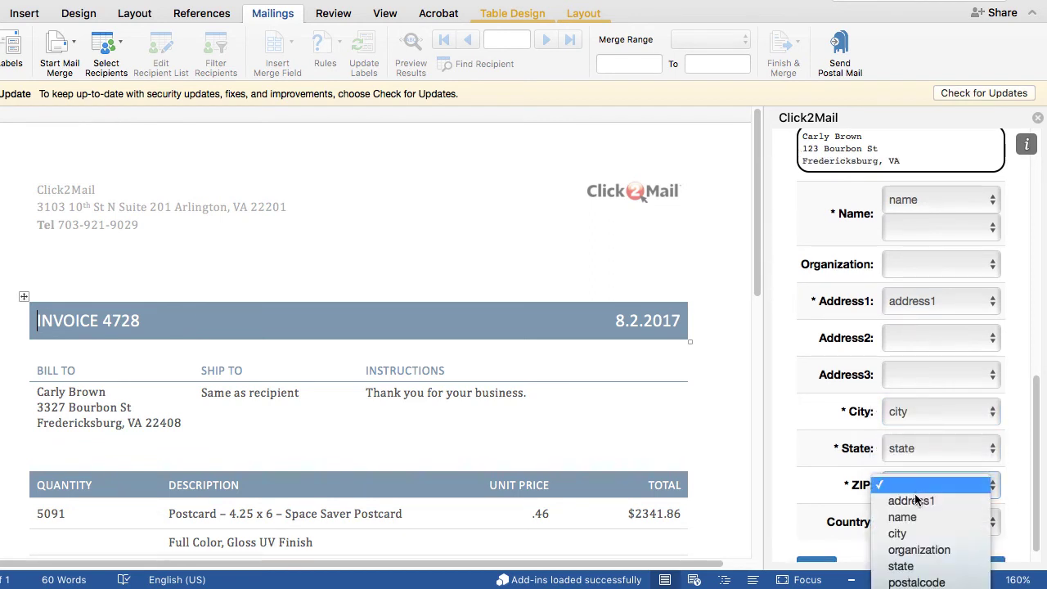
click(929, 583)
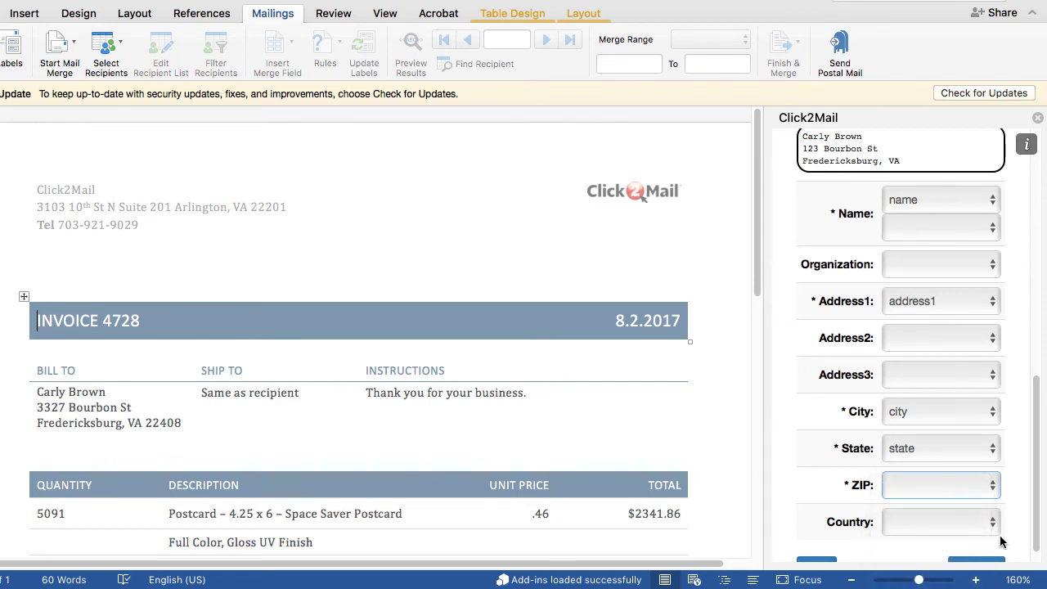
scroll(973, 523, down, 1)
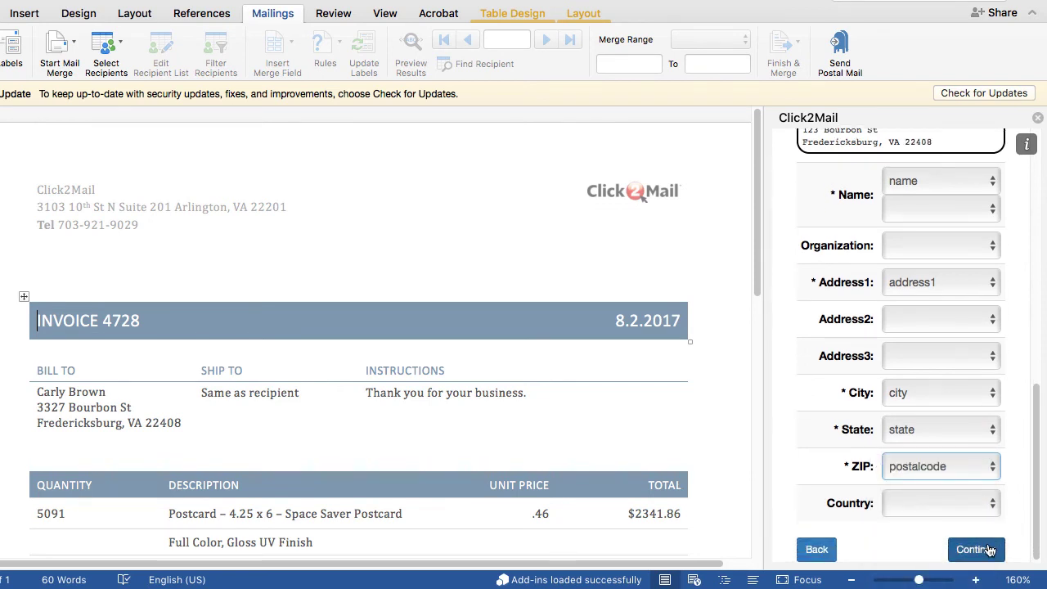
click(975, 550)
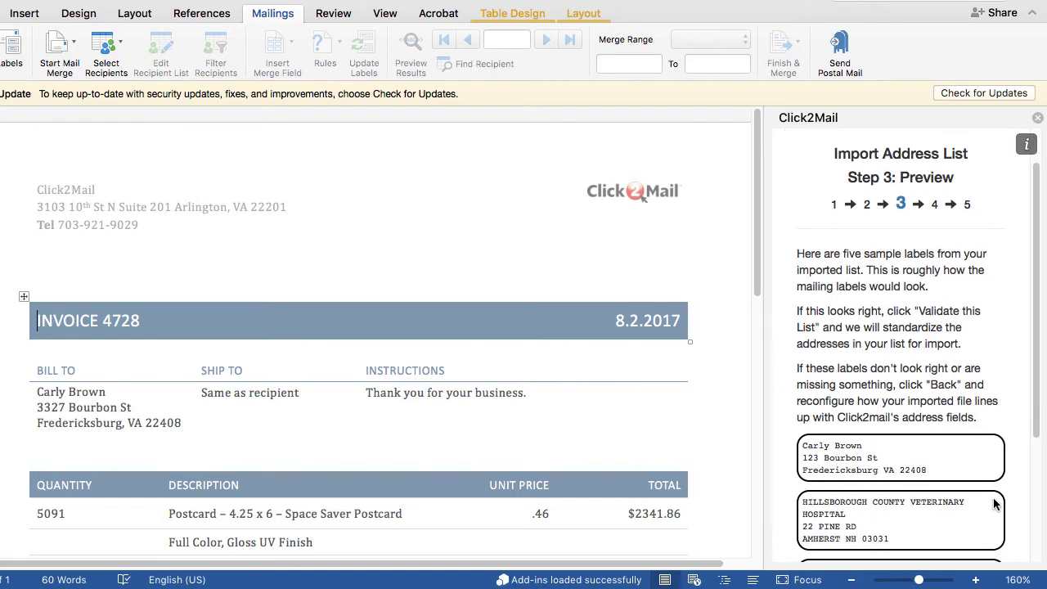
Review the sample labels and validate the imported address list
scroll(995, 504, down, 5)
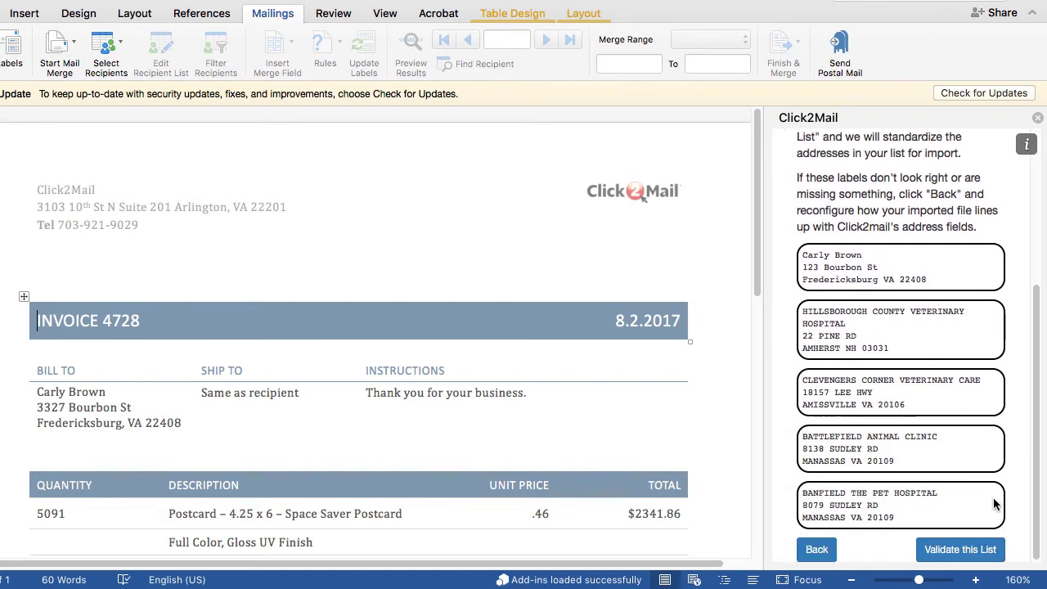
click(981, 553)
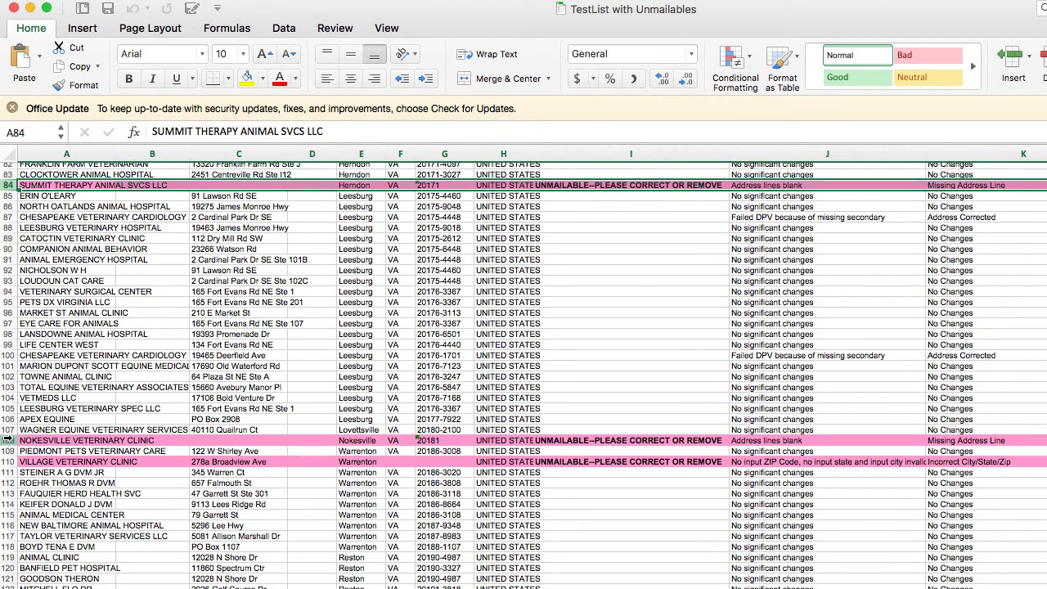
Delete the unmailable rows 84, 108, 110 and 146 from the correction sheet
super+click(8, 440)
super+click(10, 461)
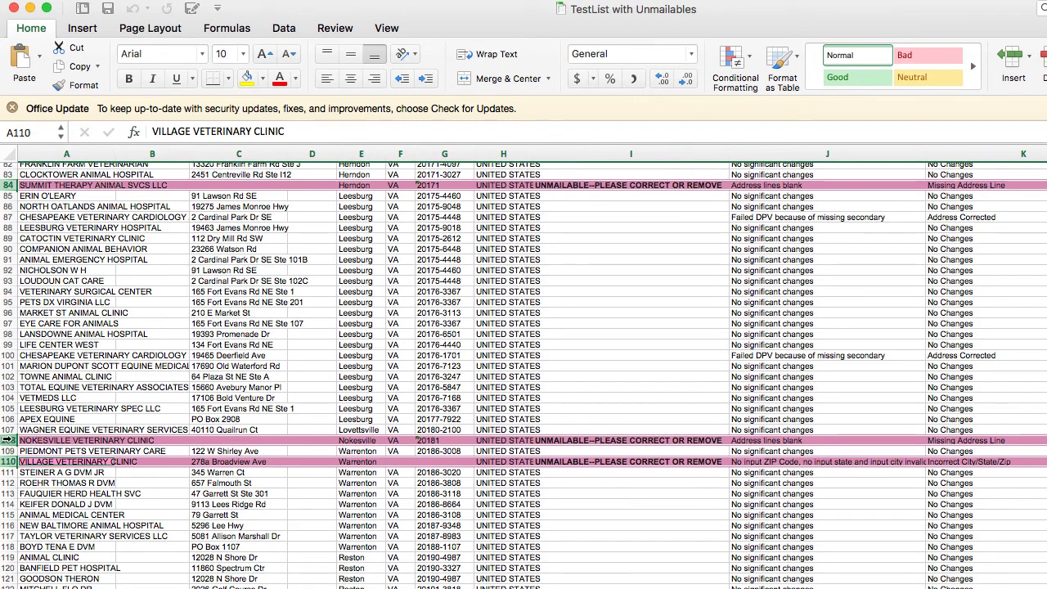
right_click(6, 442)
click(42, 535)
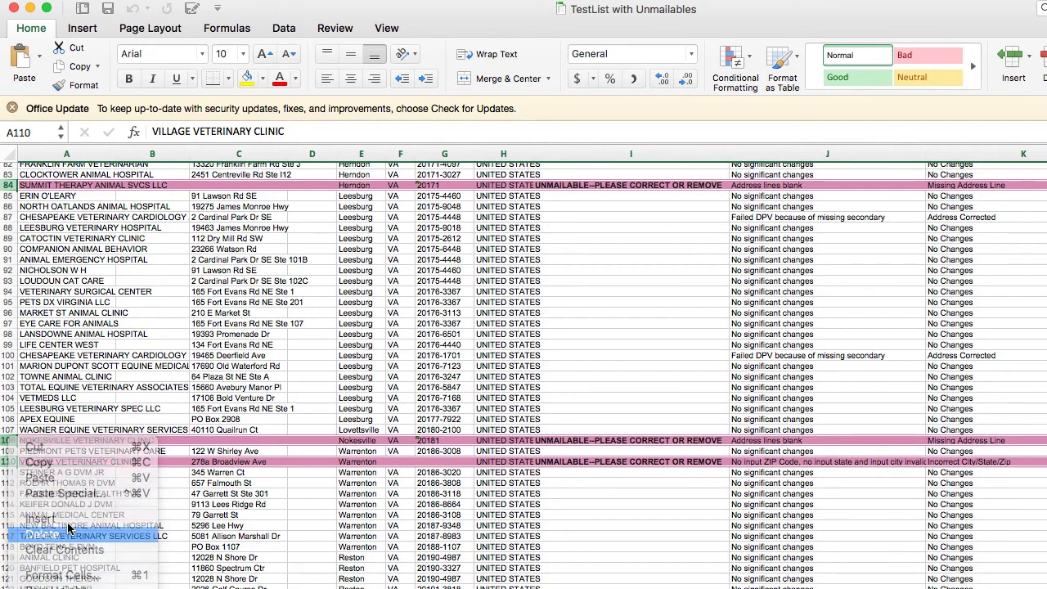
scroll(309, 495, down, 5)
scroll(308, 494, down, 15)
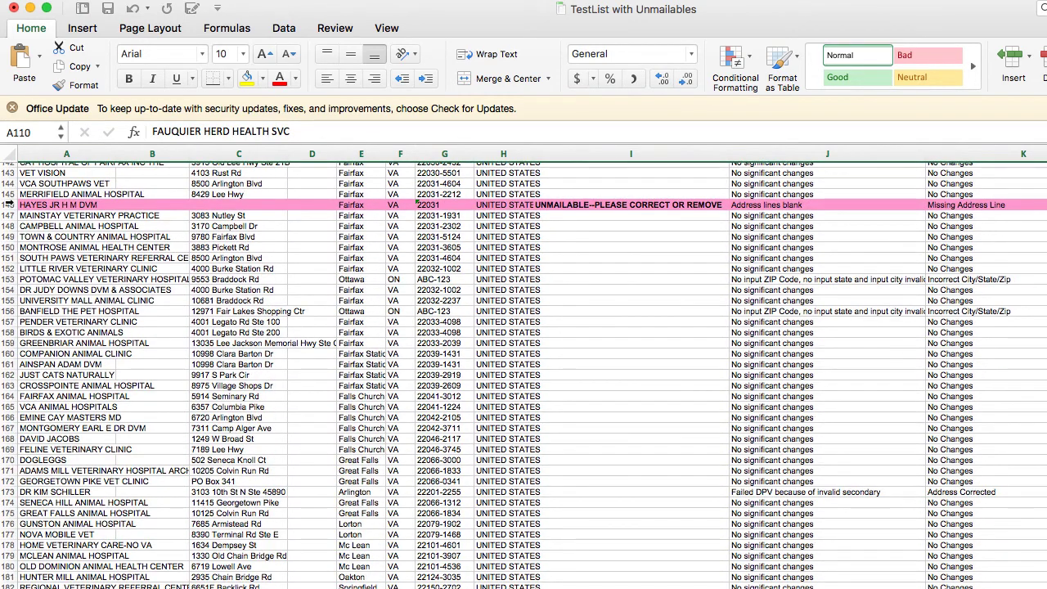
right_click(8, 204)
click(45, 298)
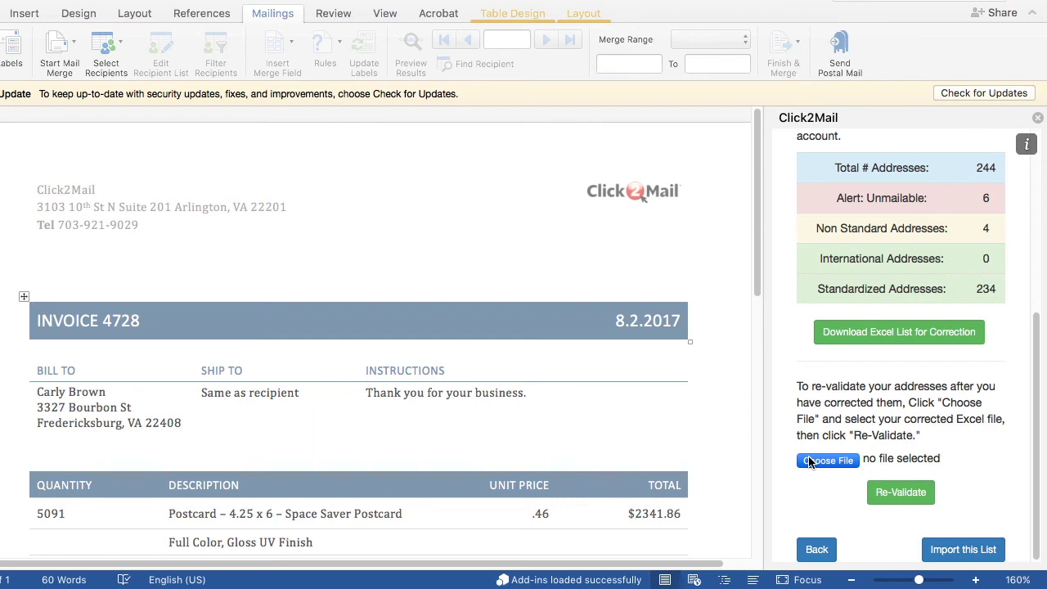
Load the corrected list, re-validate it (238 addresses, 0 unmailable), and import it
click(809, 462)
click(932, 524)
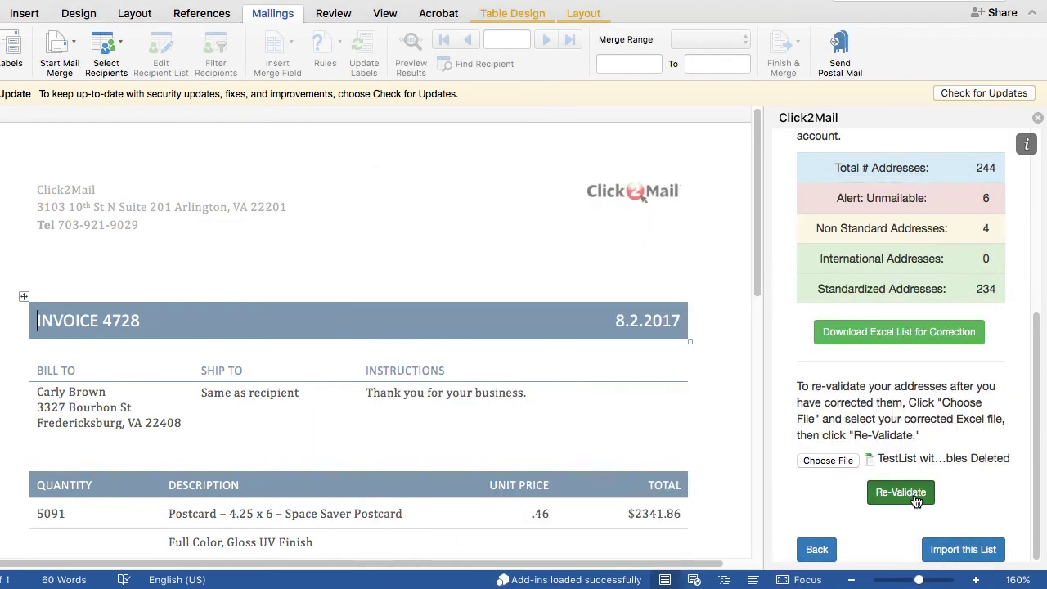
click(900, 493)
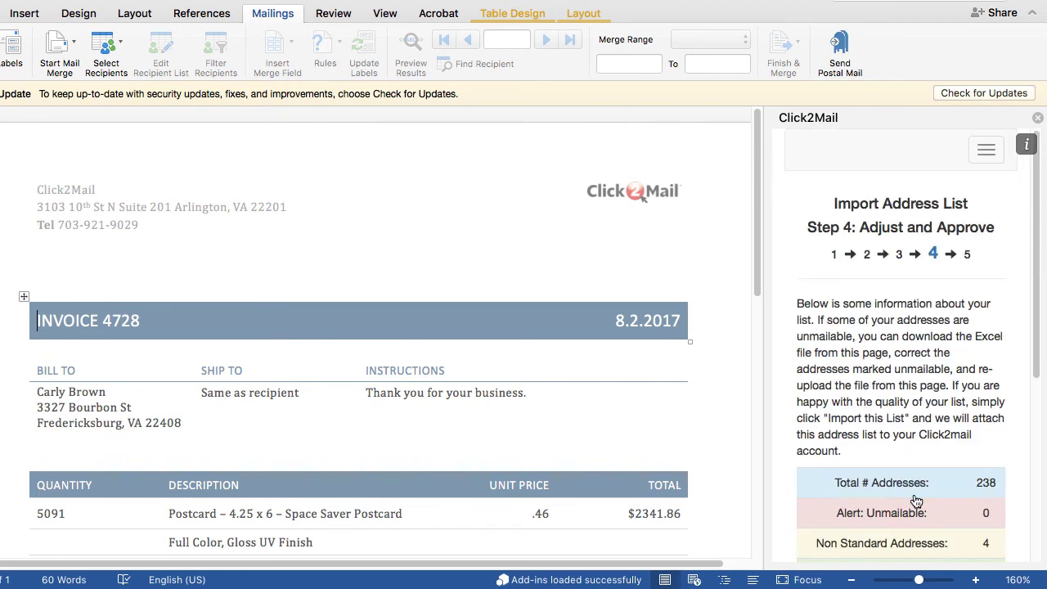
scroll(916, 502, down, 5)
scroll(917, 501, down, 3)
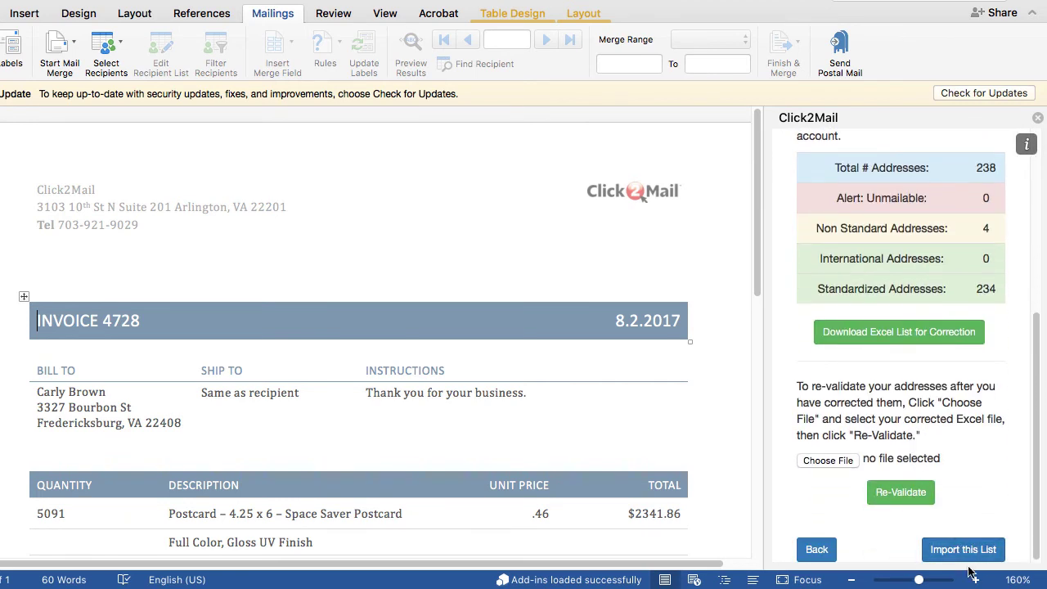
click(964, 550)
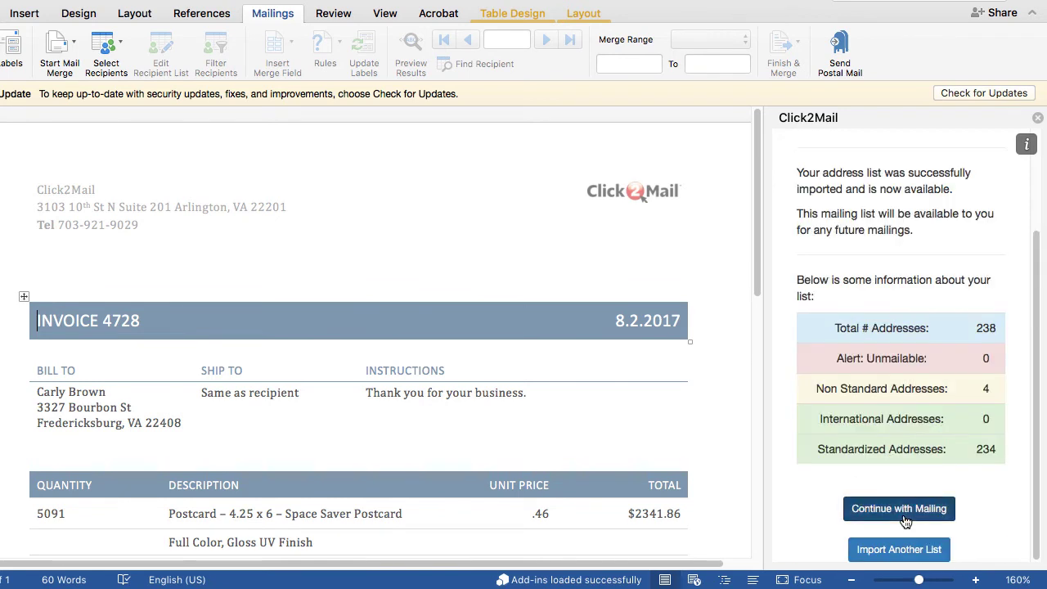
Continue with the mailing, choose Black and White print color, and confirm the print options
click(905, 519)
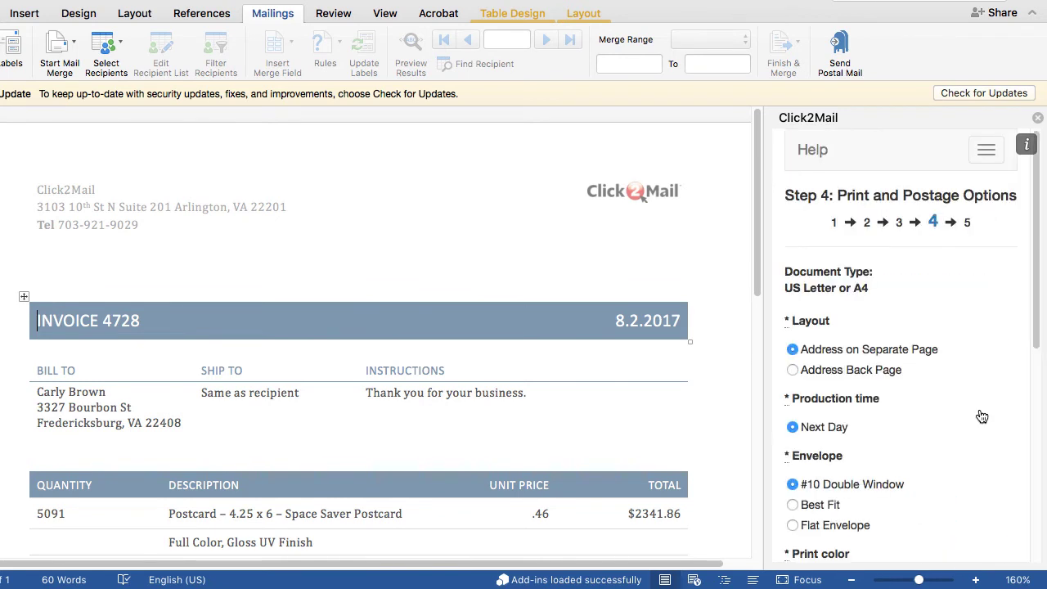
scroll(982, 417, down, 4)
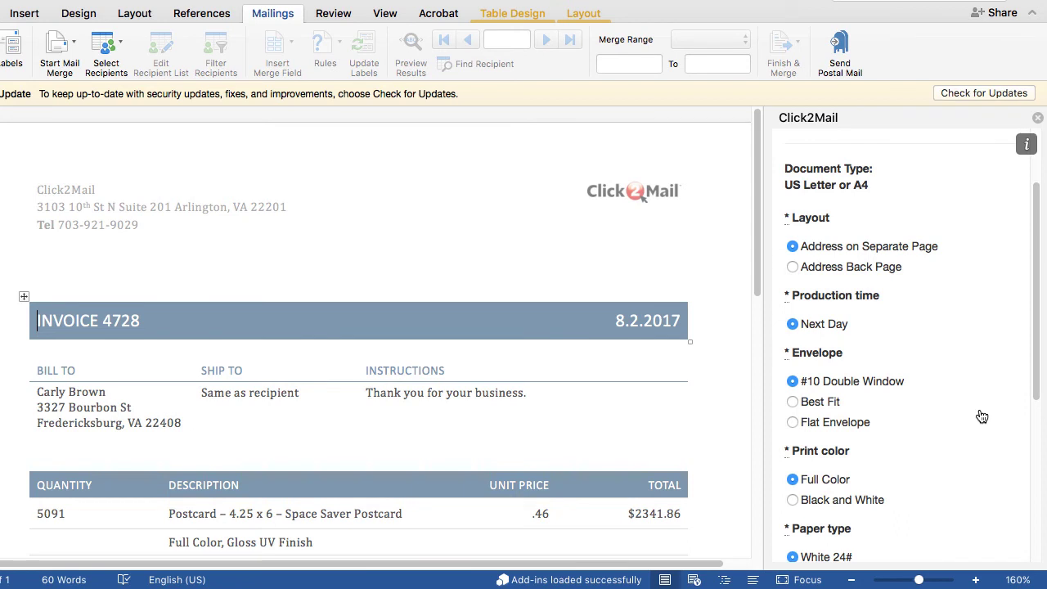
scroll(982, 417, down, 2)
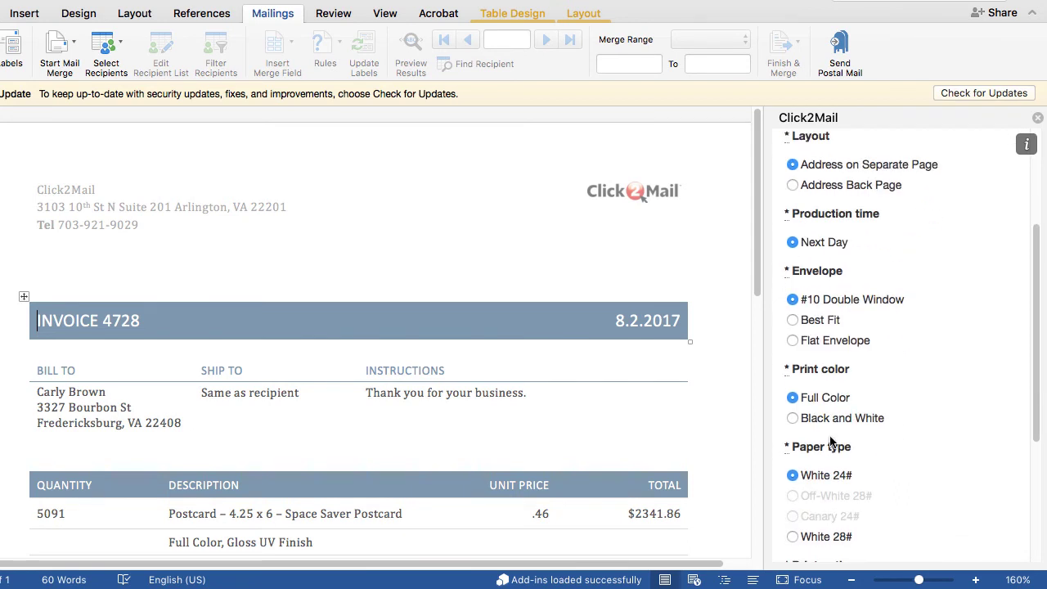
click(793, 419)
scroll(945, 427, down, 3)
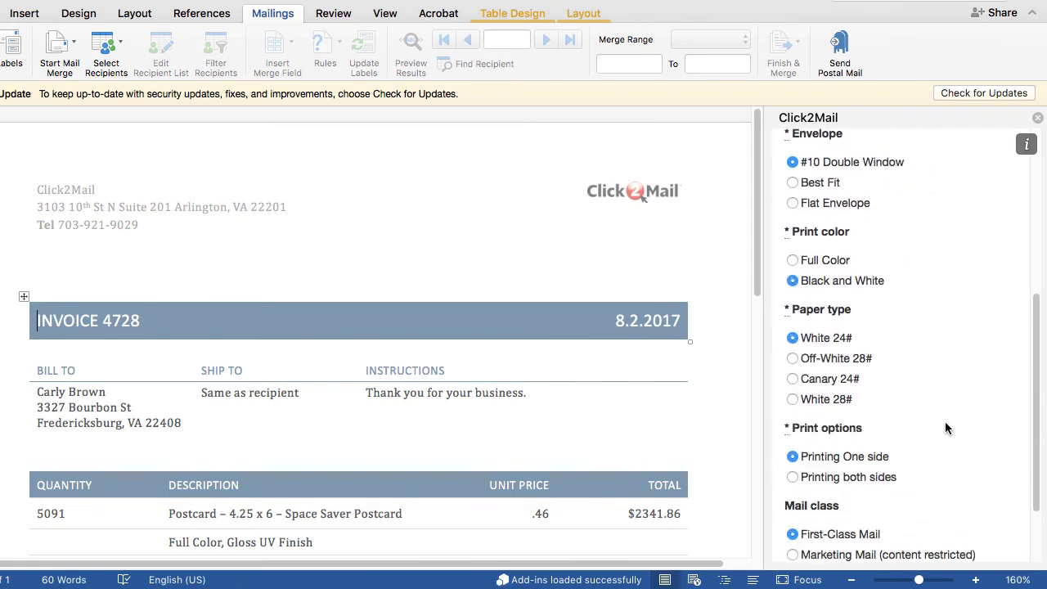
scroll(945, 428, down, 2)
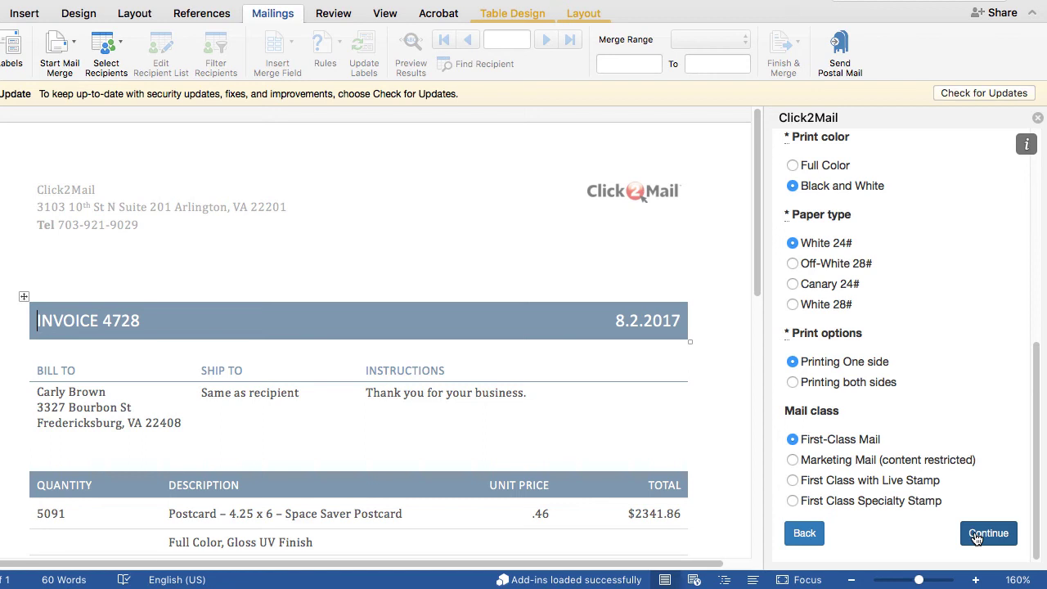
click(976, 535)
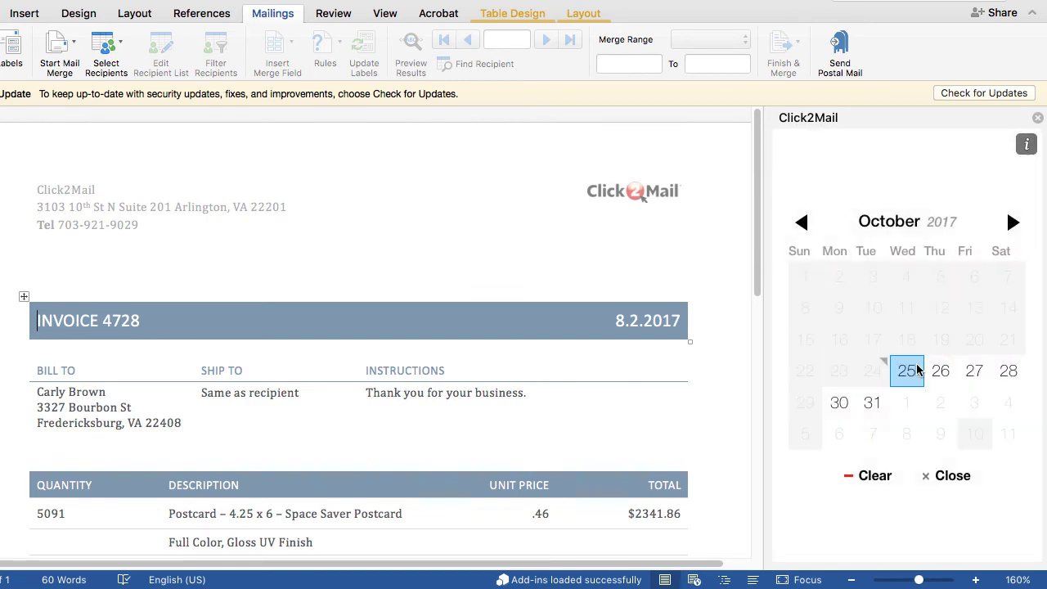
Set the production date to 31 October 2017 and submit the invoice 4728 mailing job
click(872, 403)
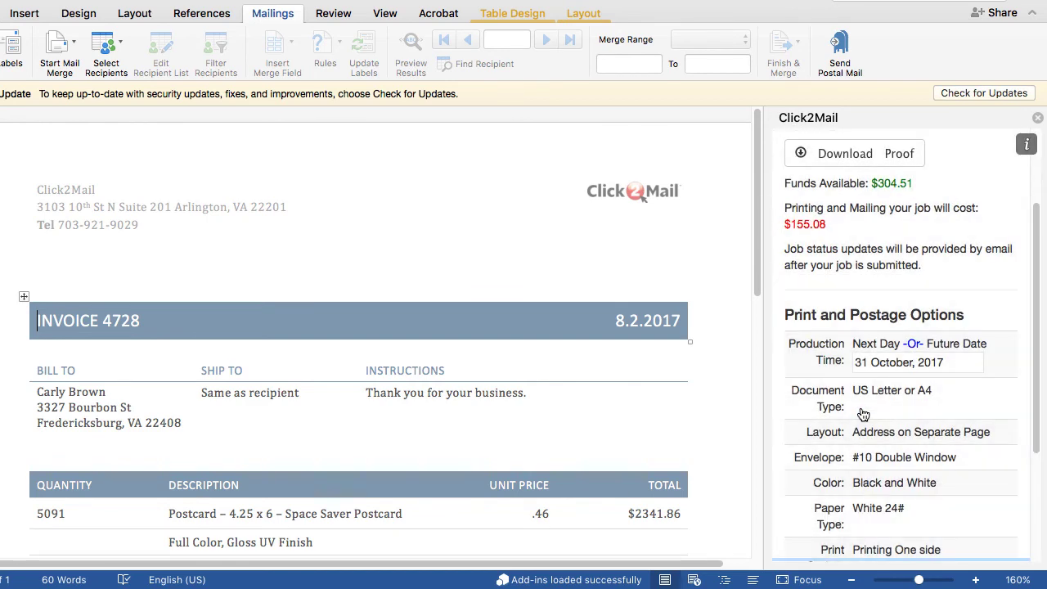
scroll(932, 419, down, 5)
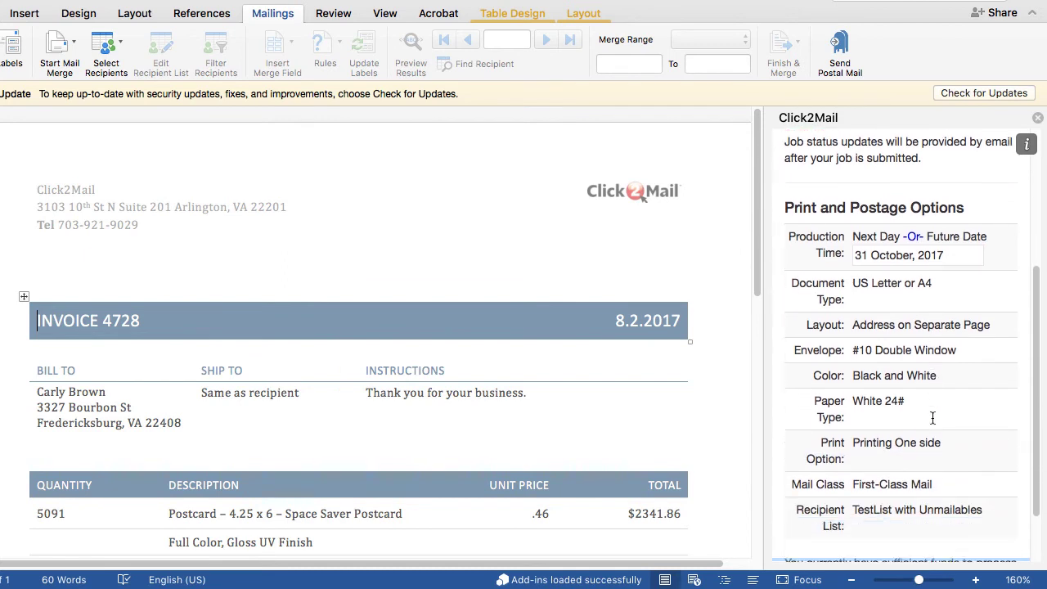
scroll(931, 416, down, 1)
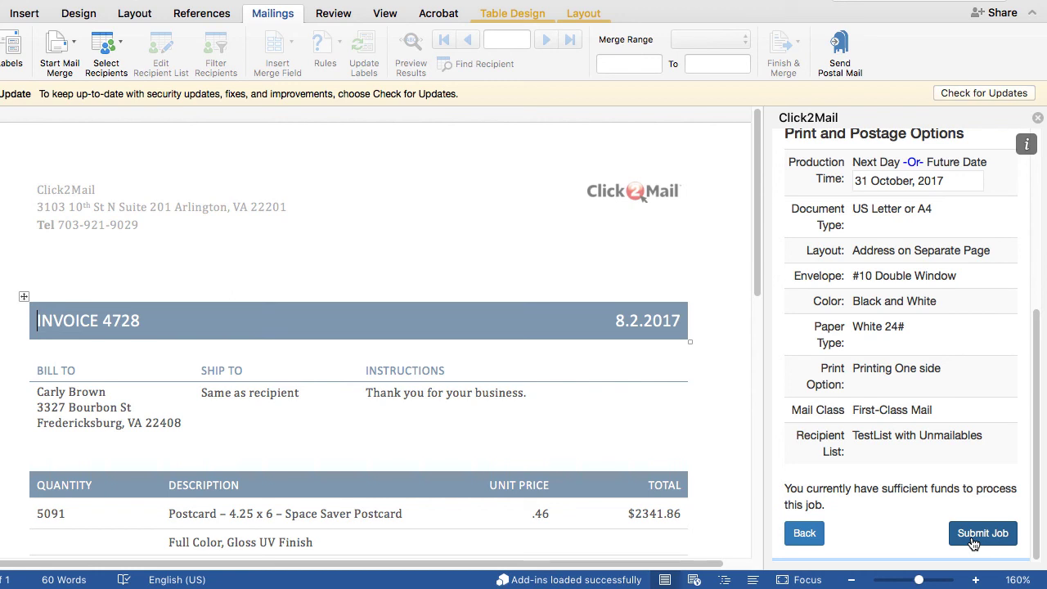
click(973, 533)
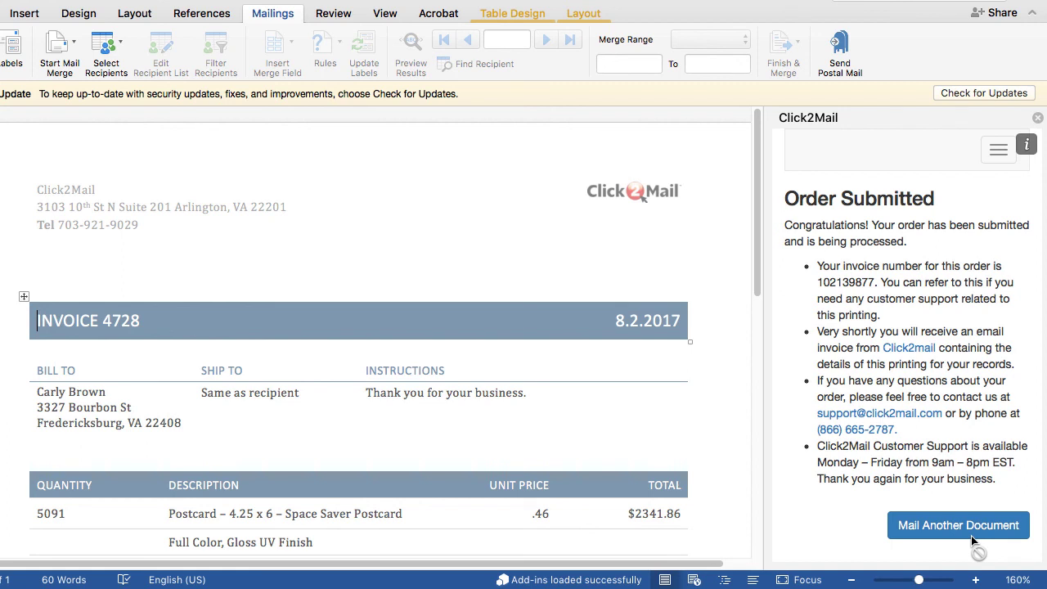
Show Click2Mail's Manage Account page with the $149.43 credit and recent job history
click(990, 152)
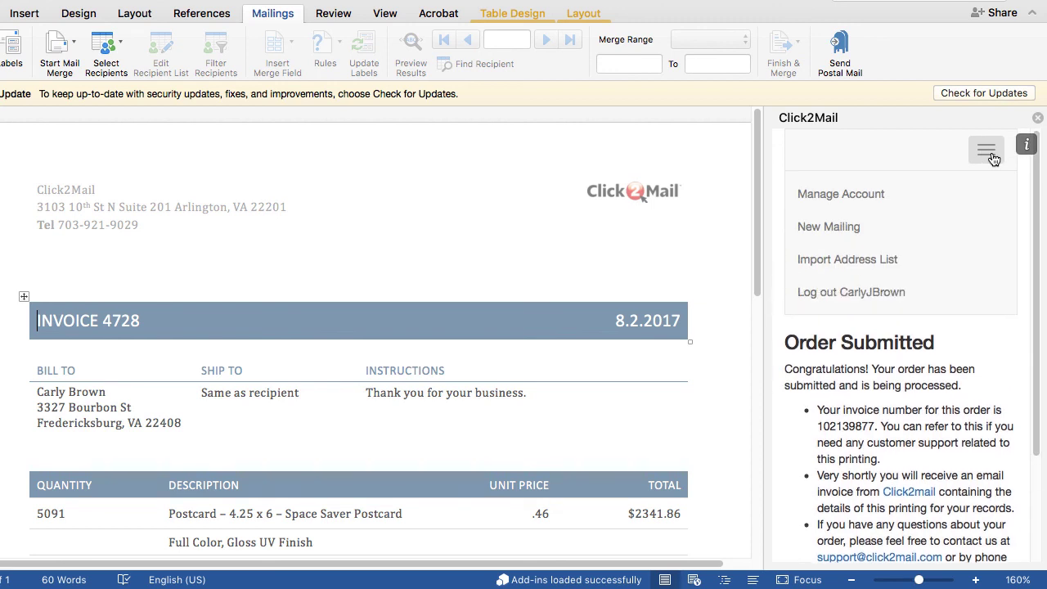
click(841, 194)
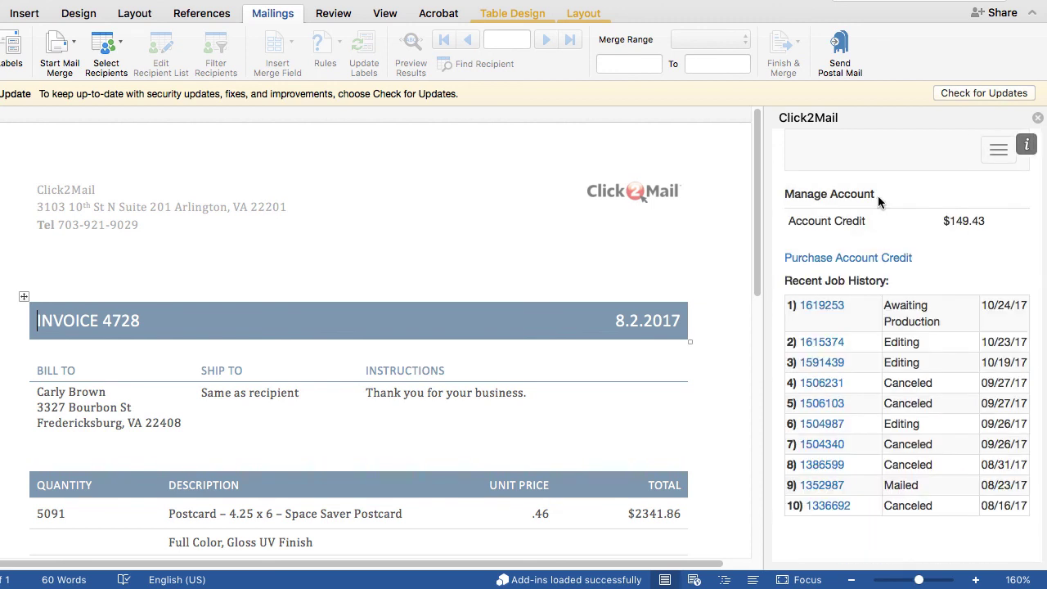